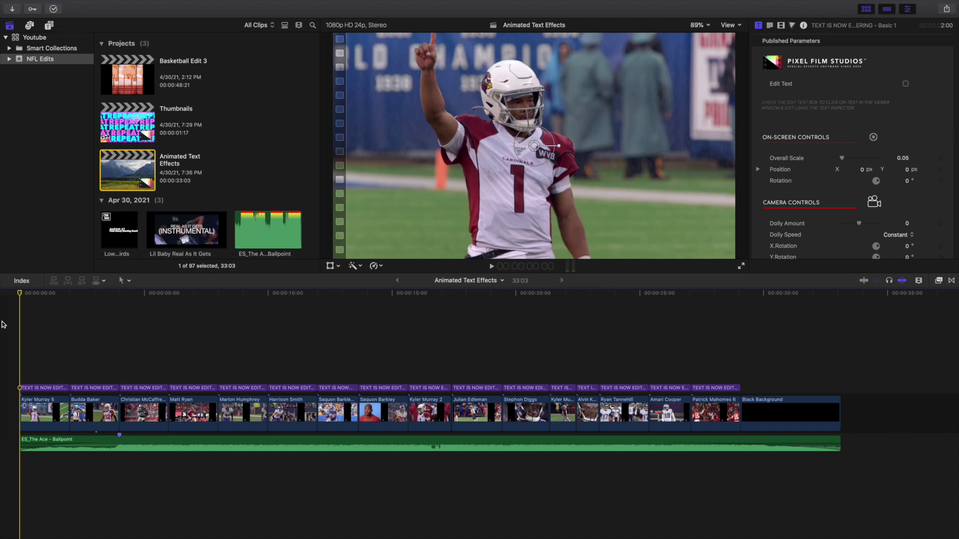
- Play the highlight reel to preview its player-name titles, rewind to the start, and show the Titles browser
key("space")
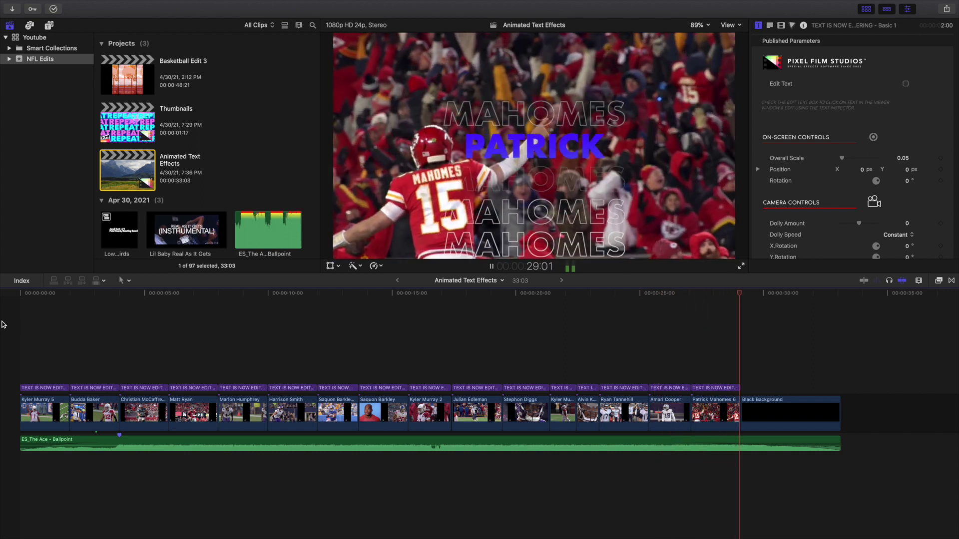
key("space")
key("Home")
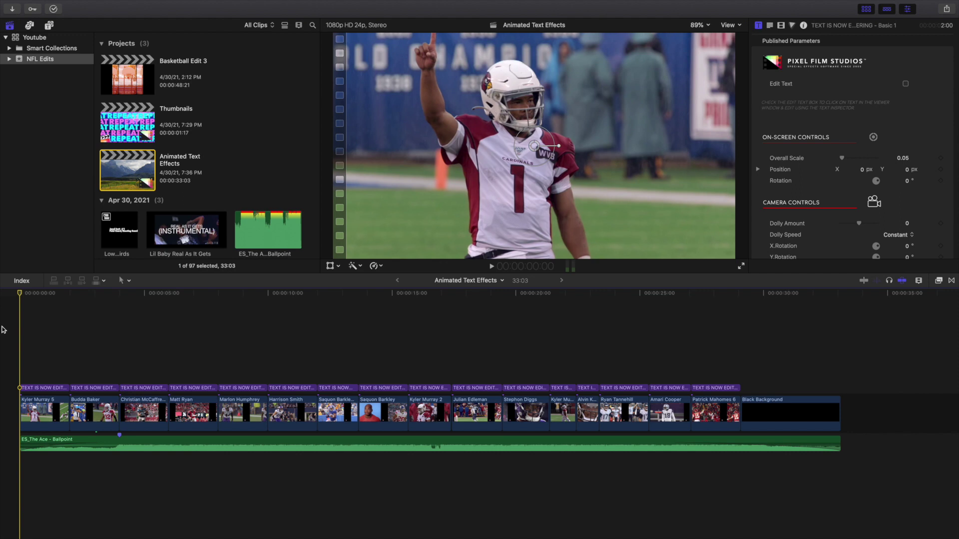
left_click(49, 26)
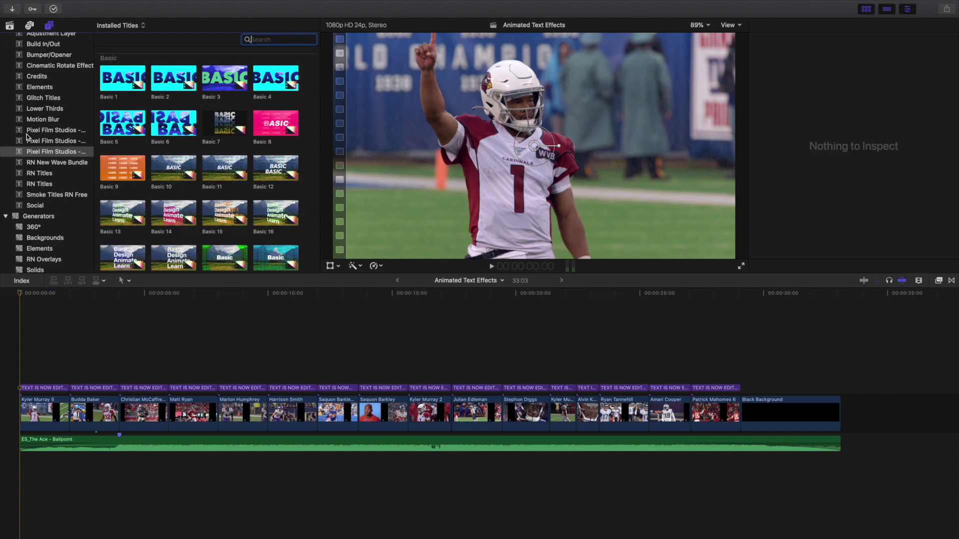
- Browse the Pixel Film Studios title presets from Basic through Retro, then go back to Libraries
left_click(38, 153)
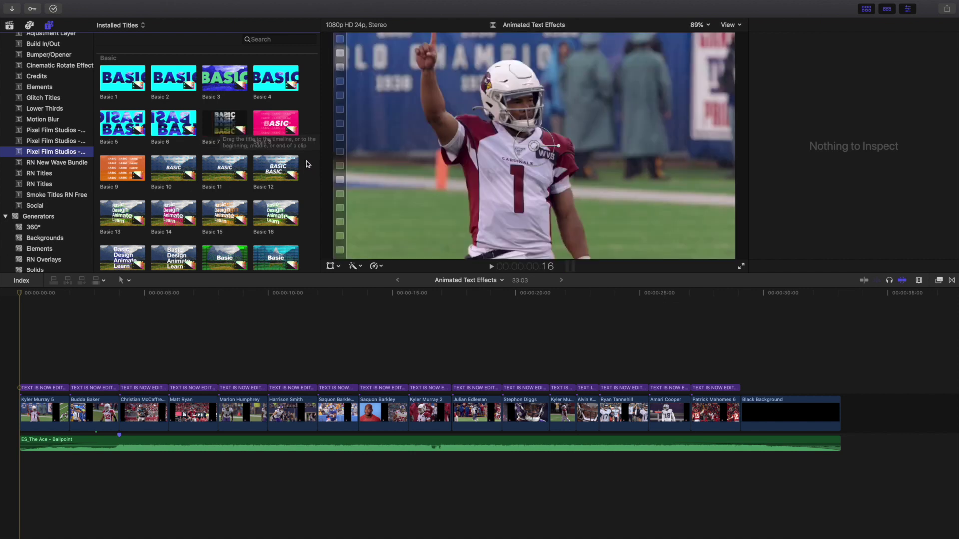
scroll(308, 163, "down", 5)
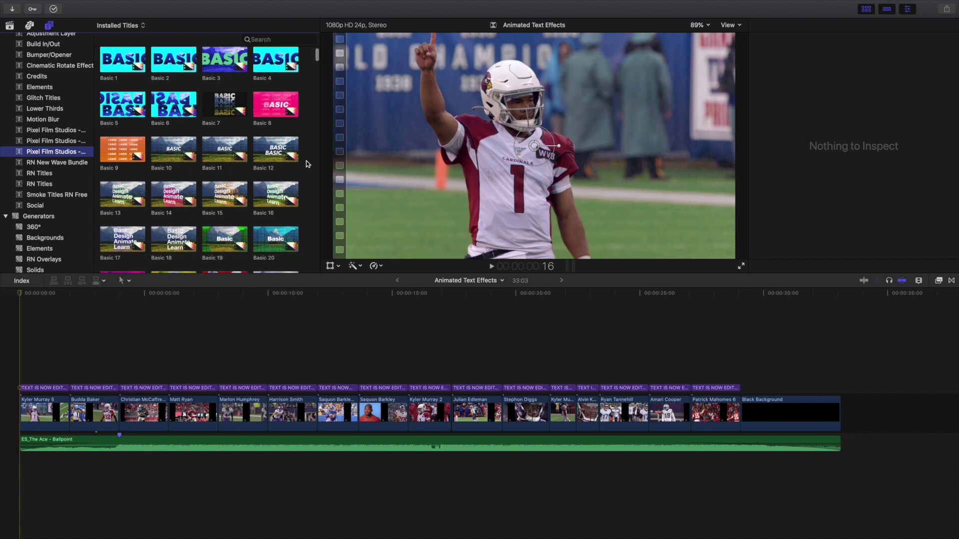
scroll(307, 162, "down", 5)
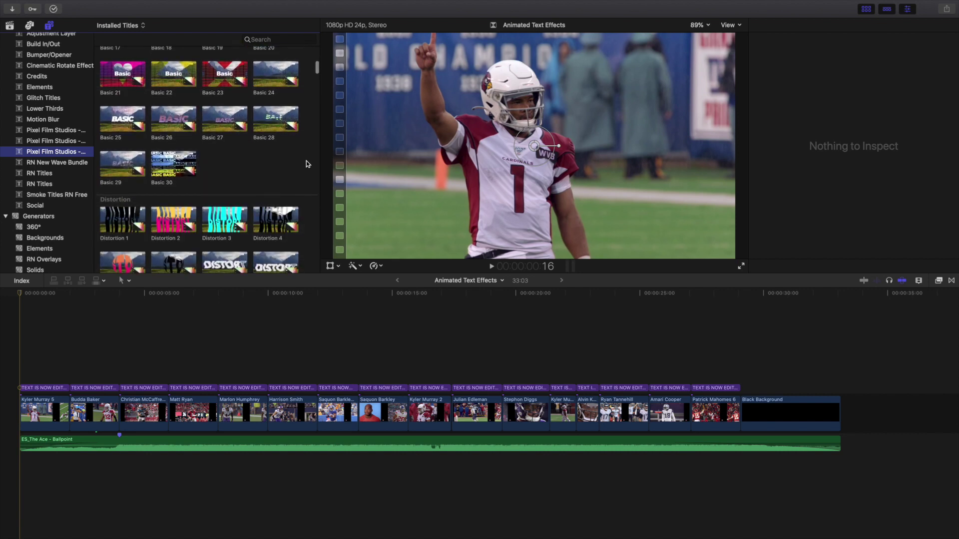
scroll(307, 164, "down", 5)
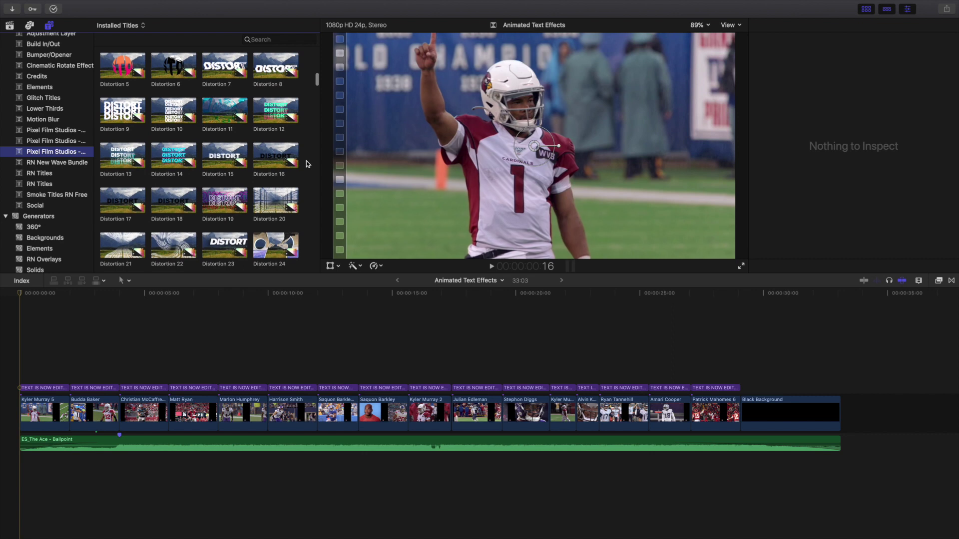
scroll(306, 161, "down", 5)
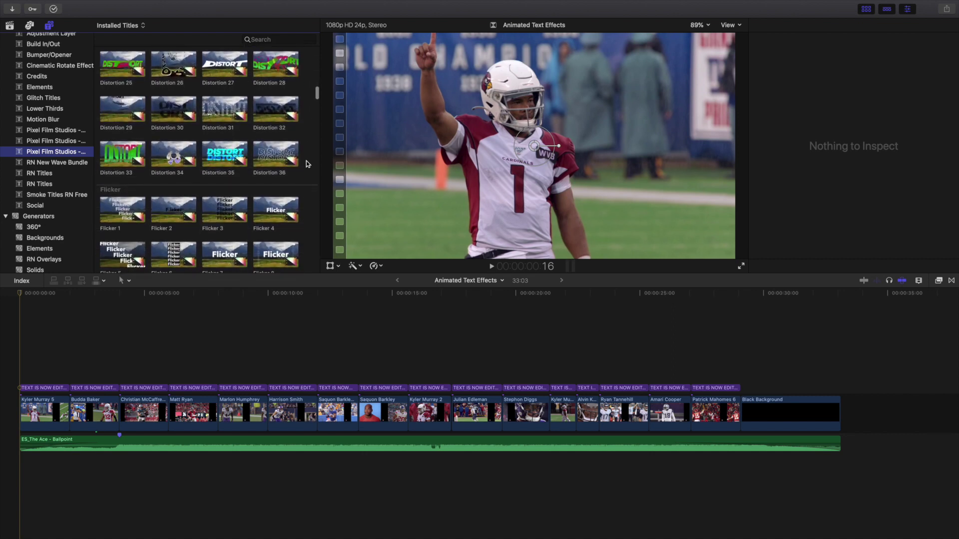
scroll(306, 163, "down", 5)
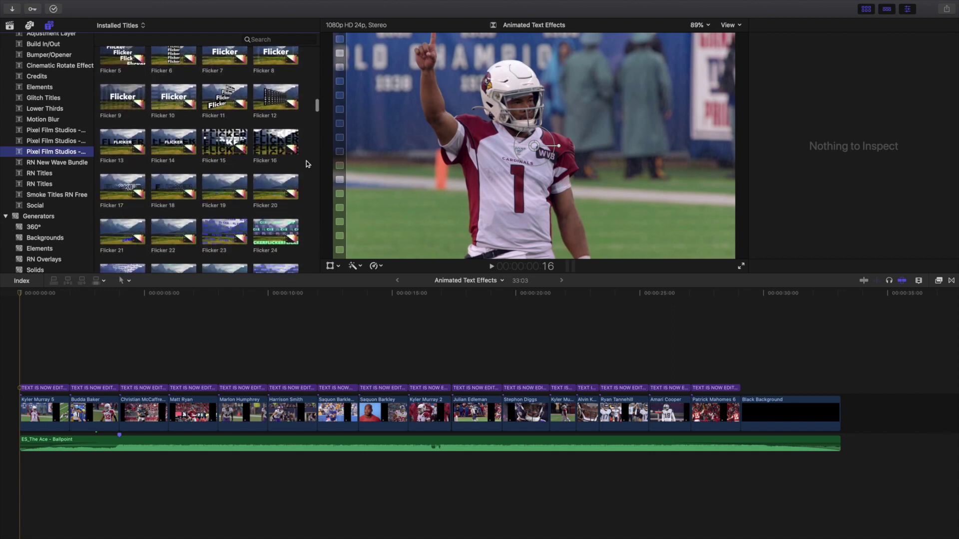
scroll(306, 164, "down", 3)
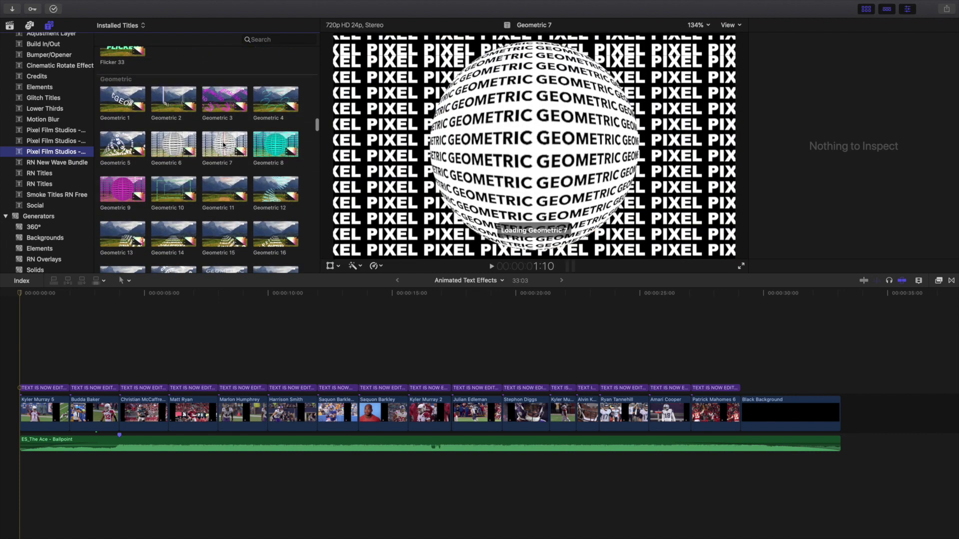
scroll(303, 158, "down", 5)
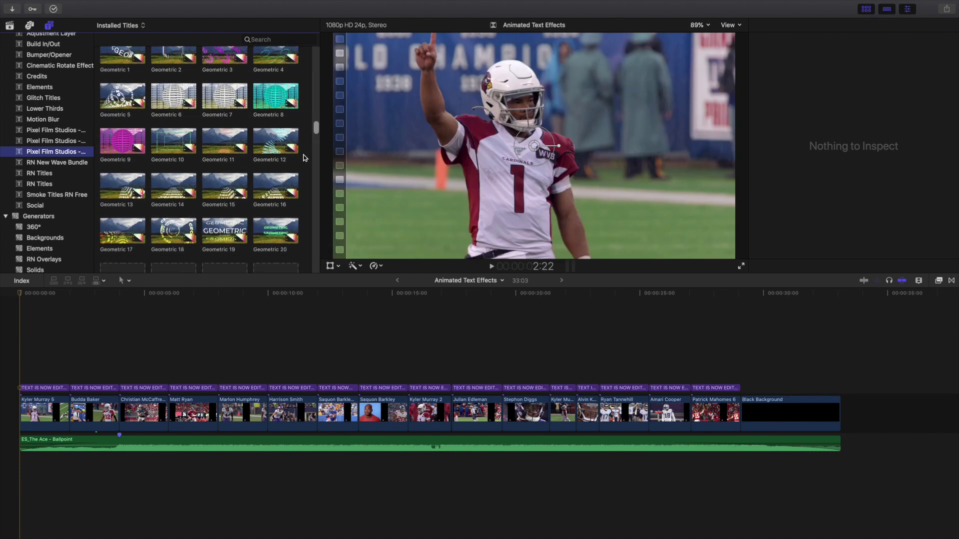
scroll(304, 158, "down", 6)
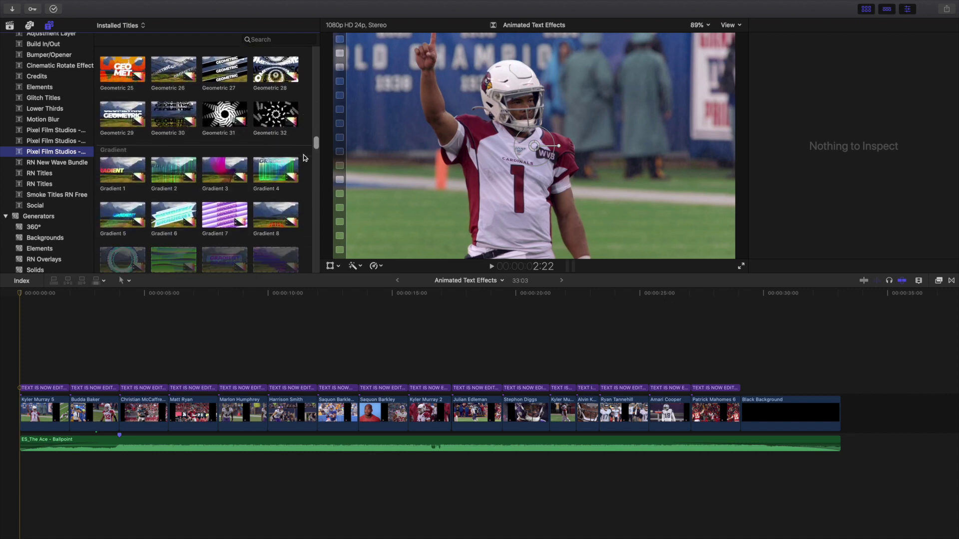
scroll(303, 158, "down", 6)
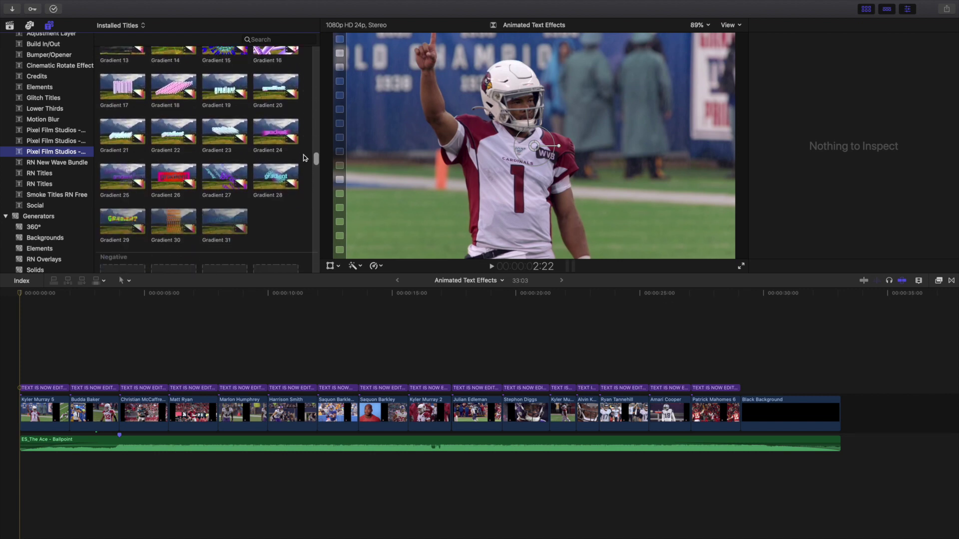
scroll(303, 158, "down", 6)
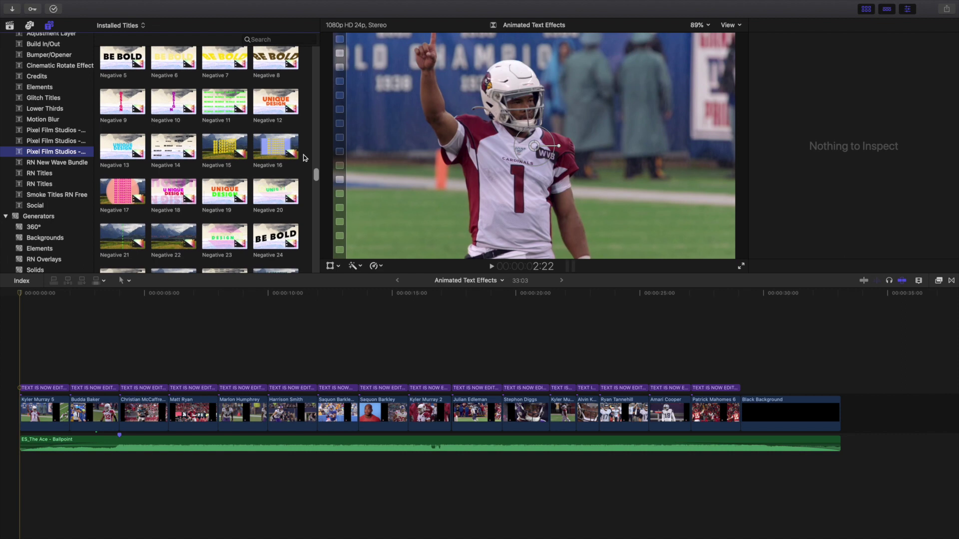
scroll(303, 158, "down", 6)
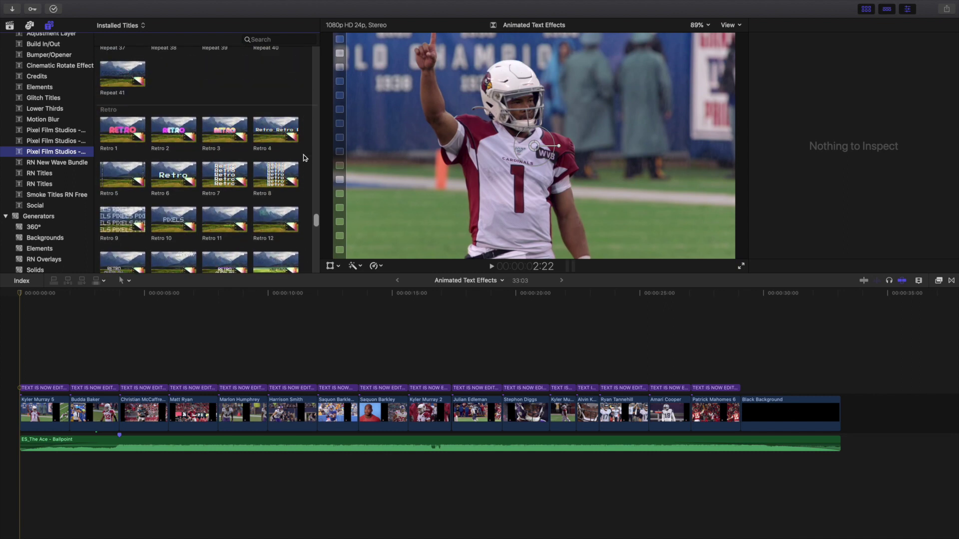
scroll(305, 157, "up", 15)
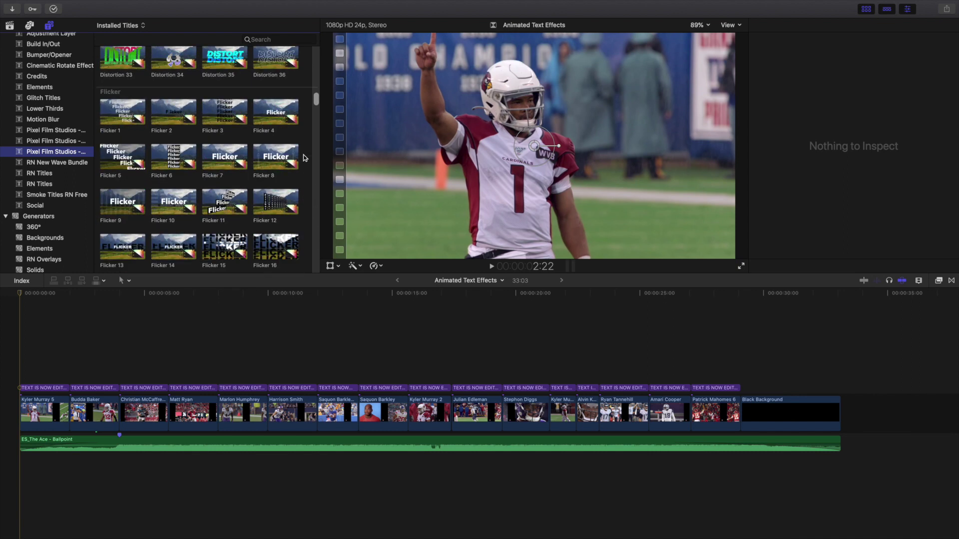
left_click(9, 25)
- Zoom the timeline in and play from the start until the BUDDA title appears
left_click(14, 352)
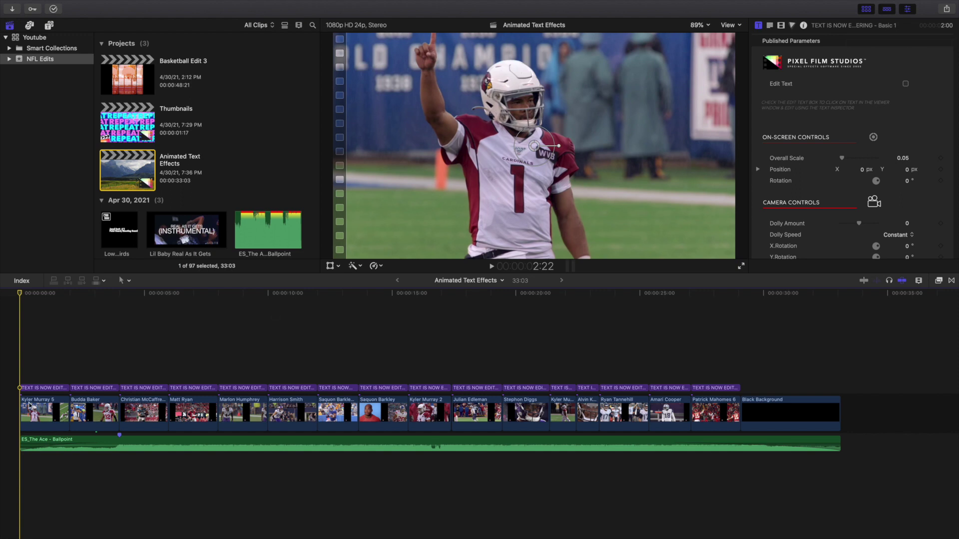
key("super+equal")
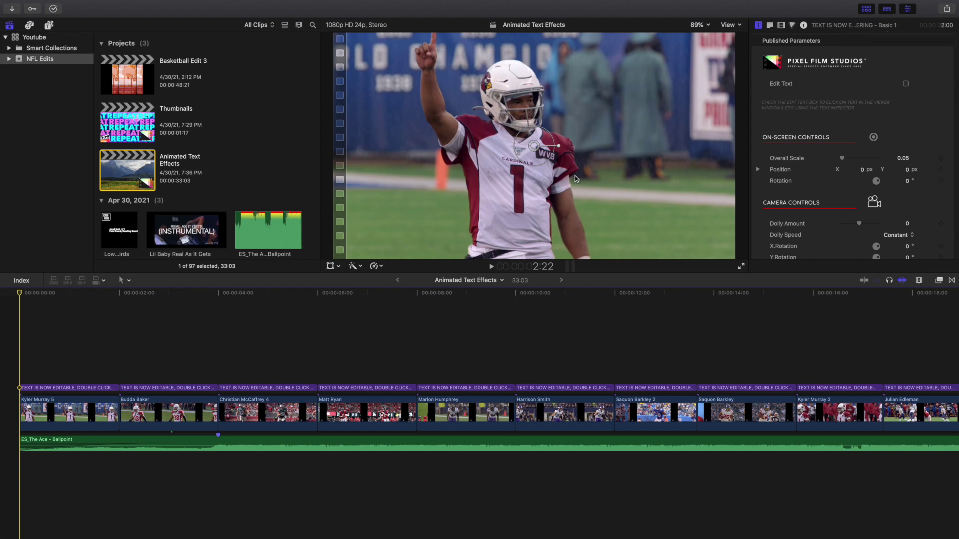
key("space")
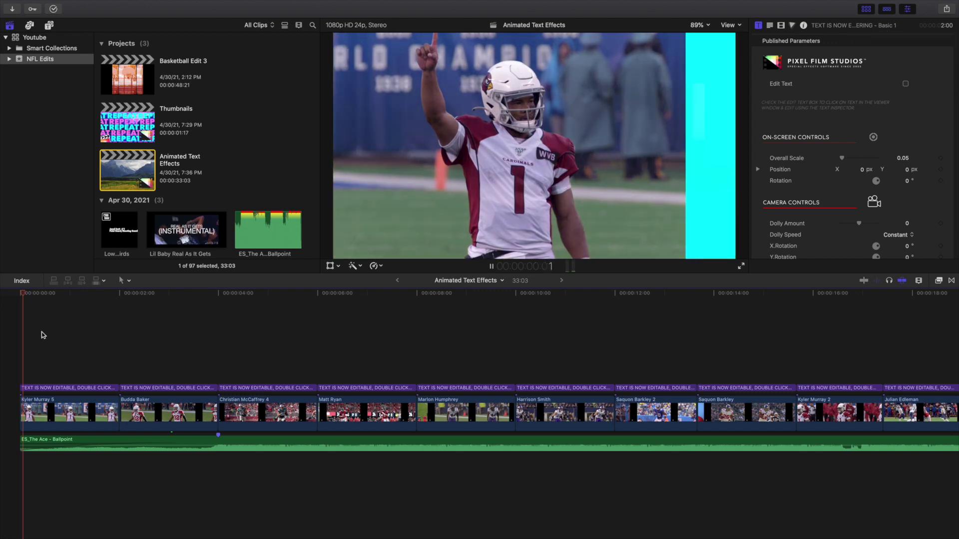
key("space")
- Replay the Budda Baker and Christian McCaffrey title animations from each clip's start
key("Up")
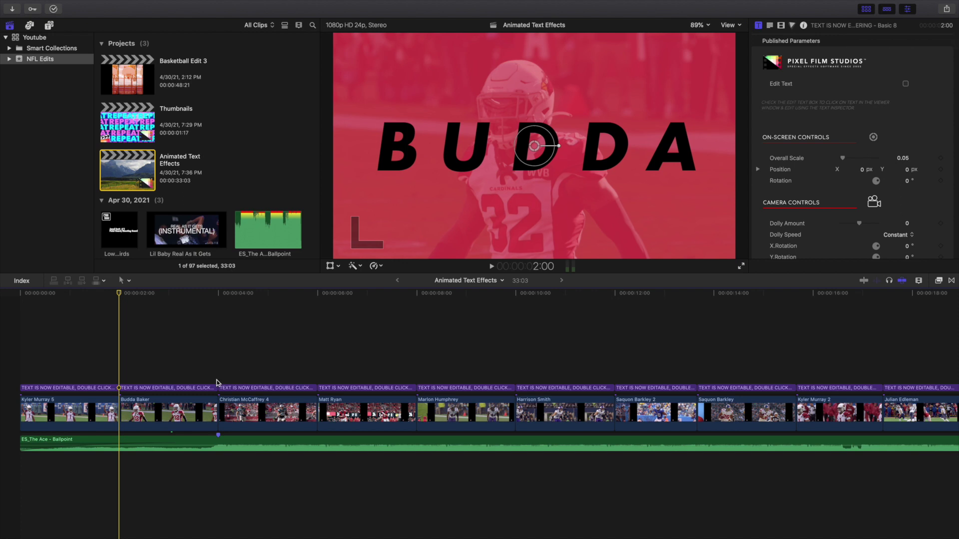
key("space")
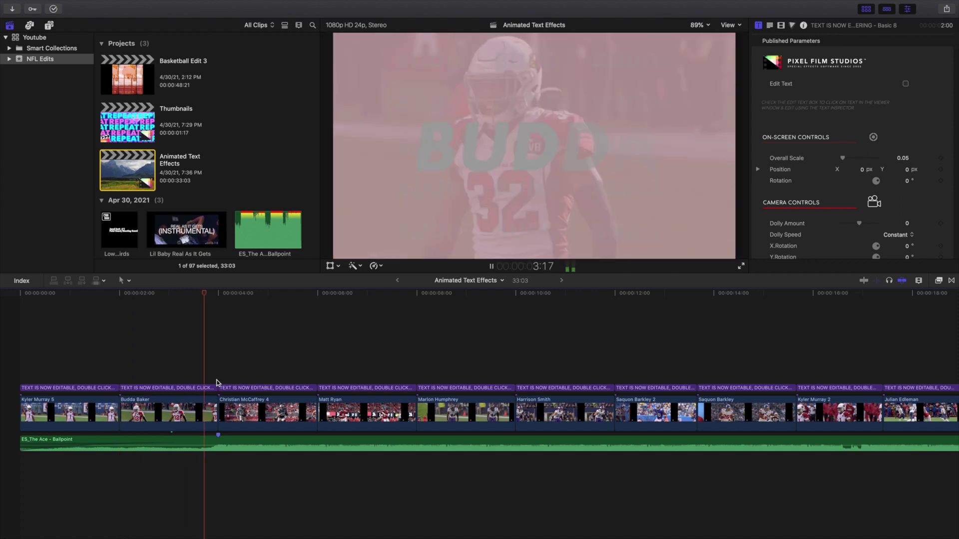
left_click(220, 376)
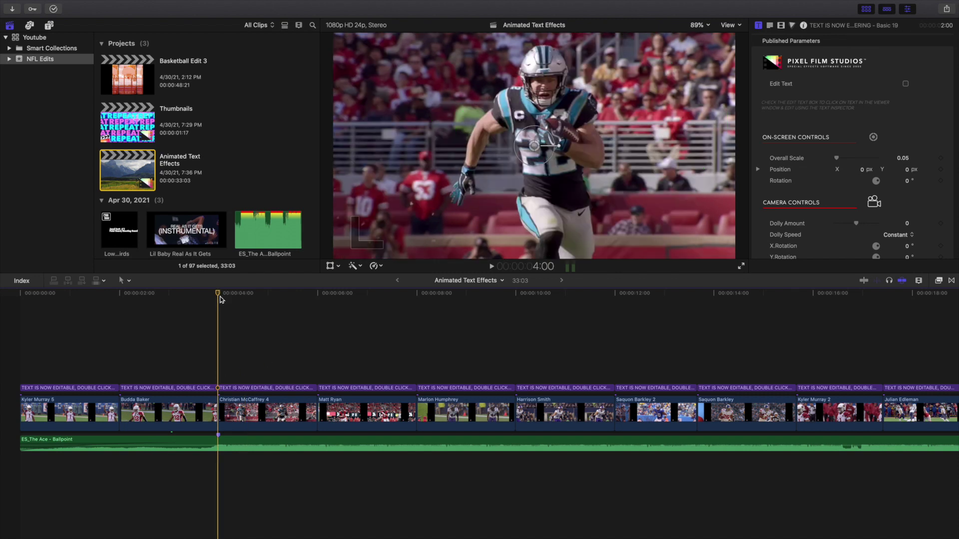
key("space")
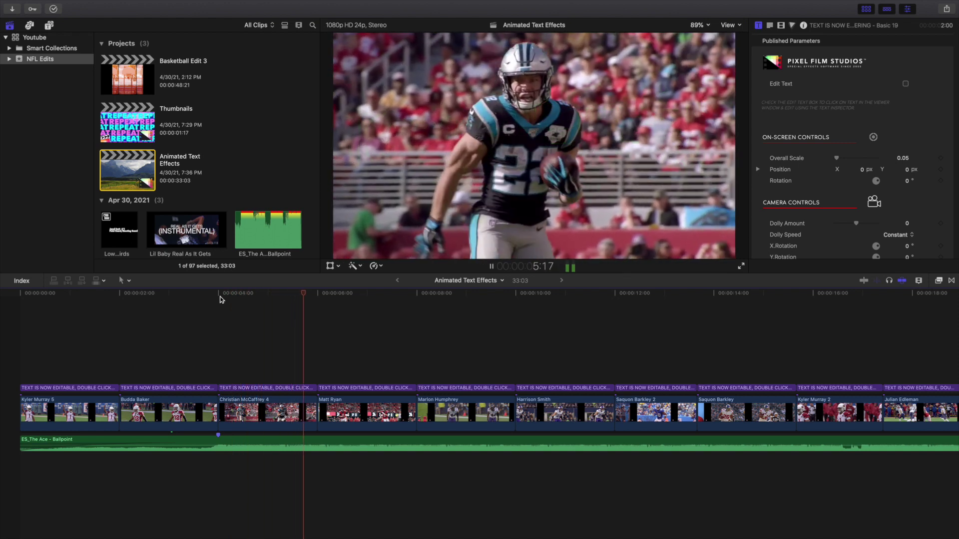
key("space")
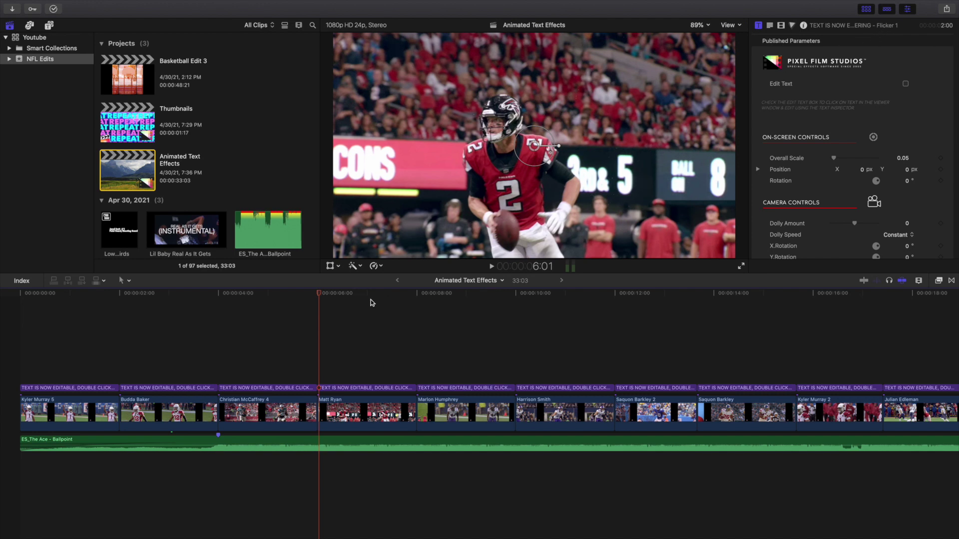
scroll(371, 302, "right", 5)
- Preview the Matt Ryan, Marlon Humphrey and HARRISON title animations
key("space")
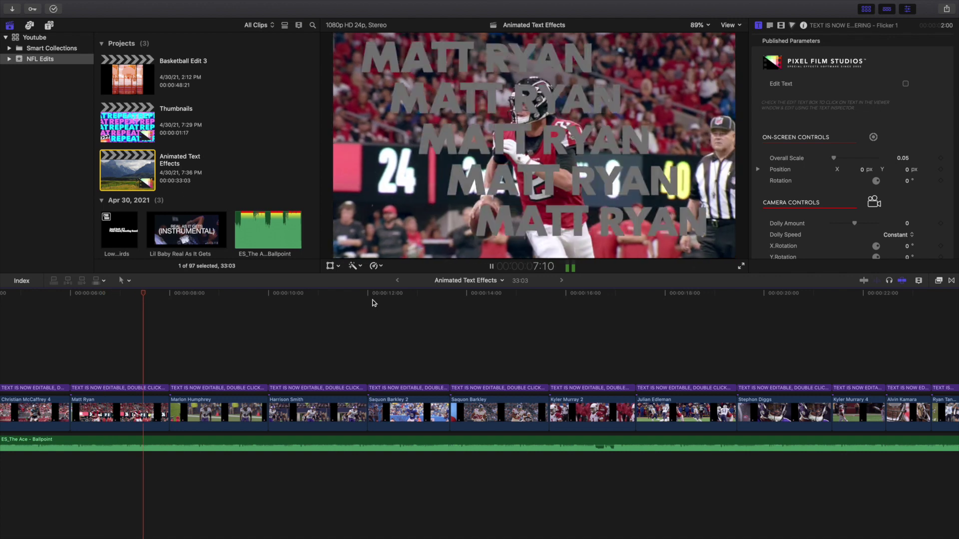
key("space")
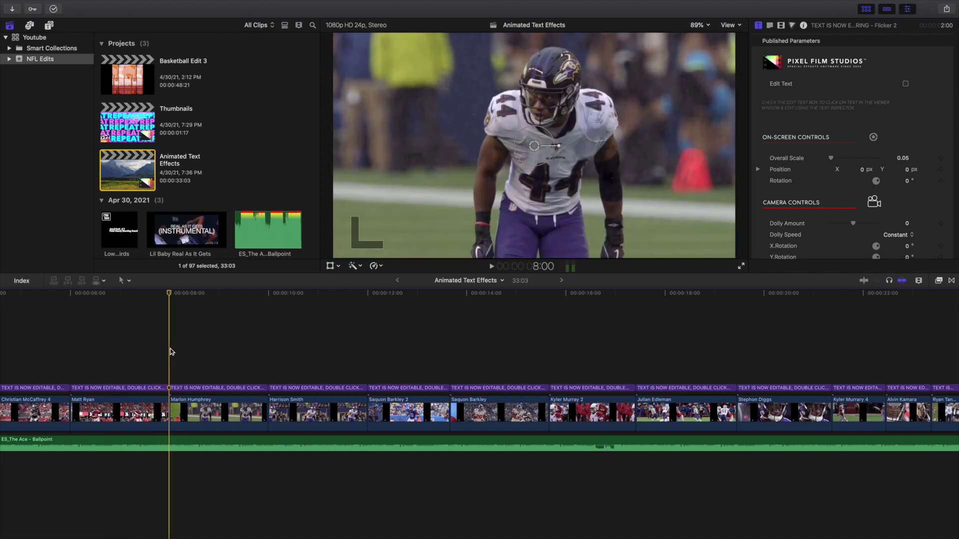
key("space")
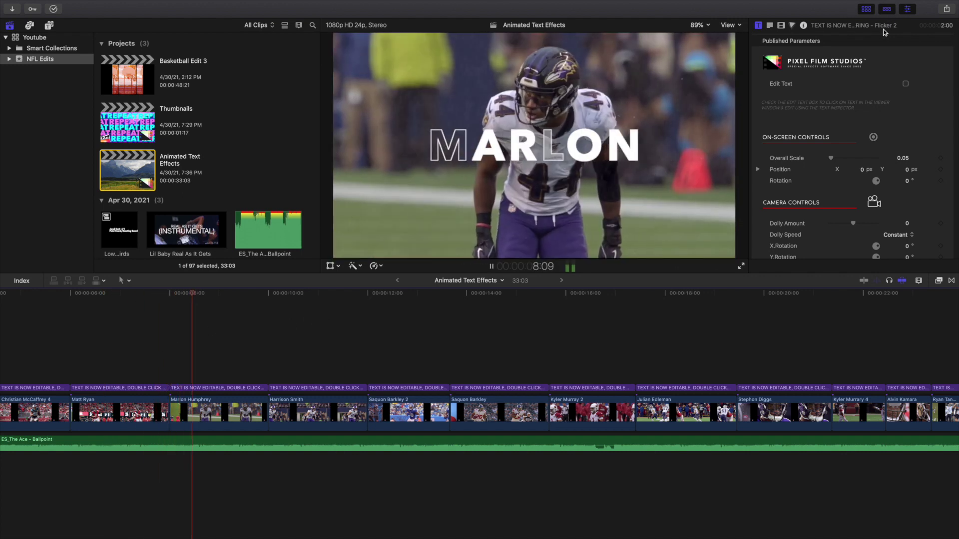
key("space")
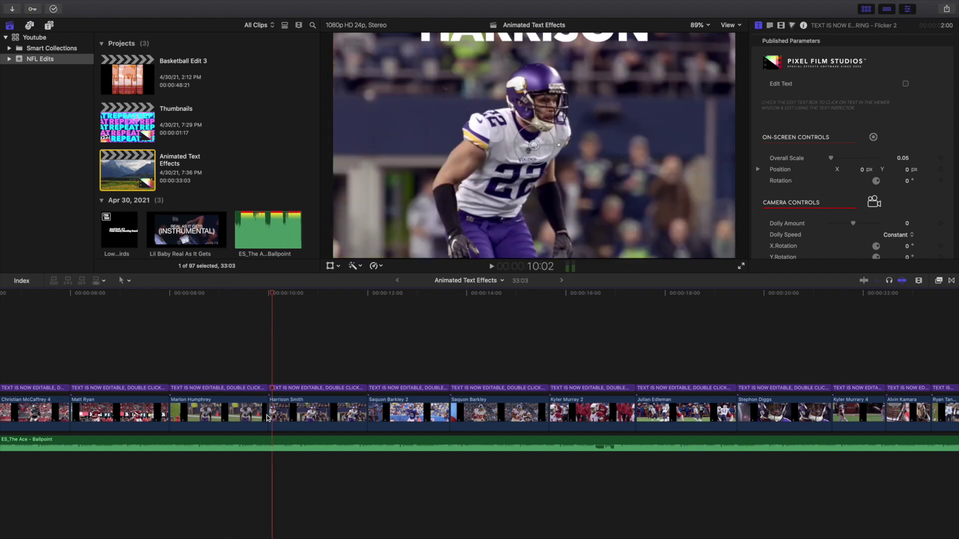
left_click(265, 357)
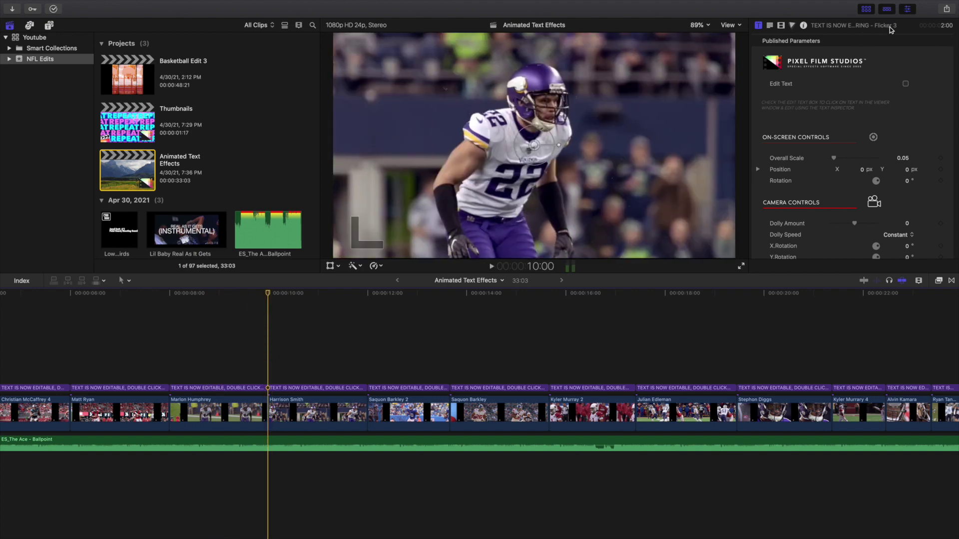
key("space")
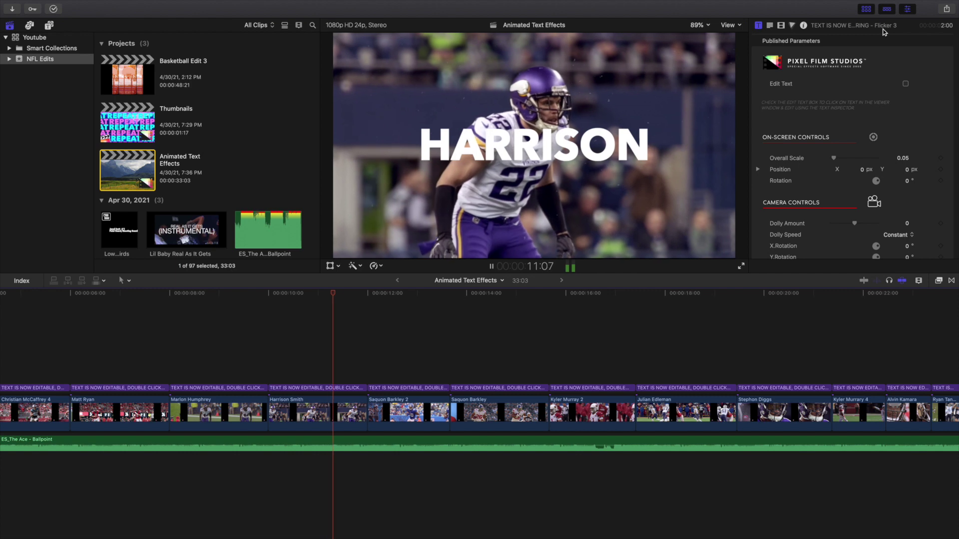
key("space")
- Preview the titles on the Saquon Barkley 2 and Saquon Barkley clips
scroll(390, 388, "right", 5)
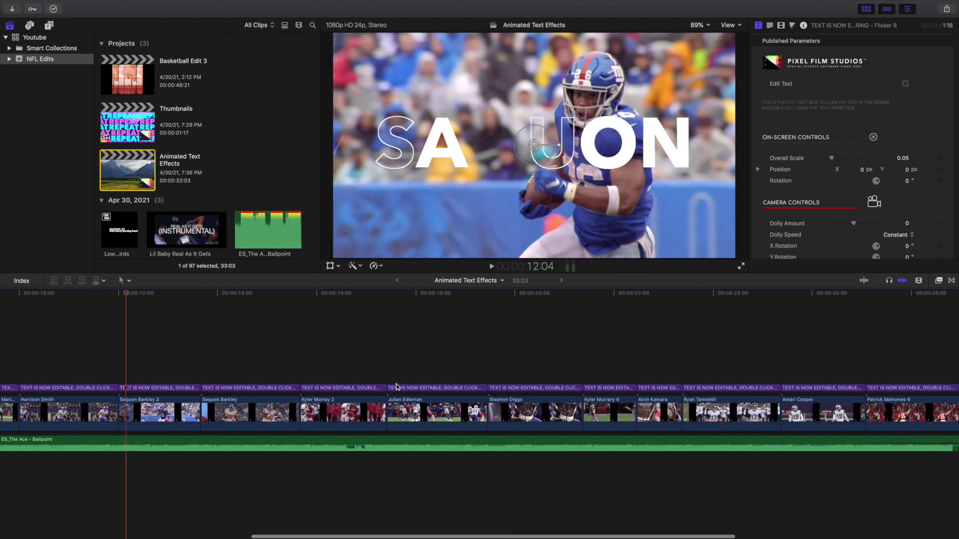
left_click(122, 371)
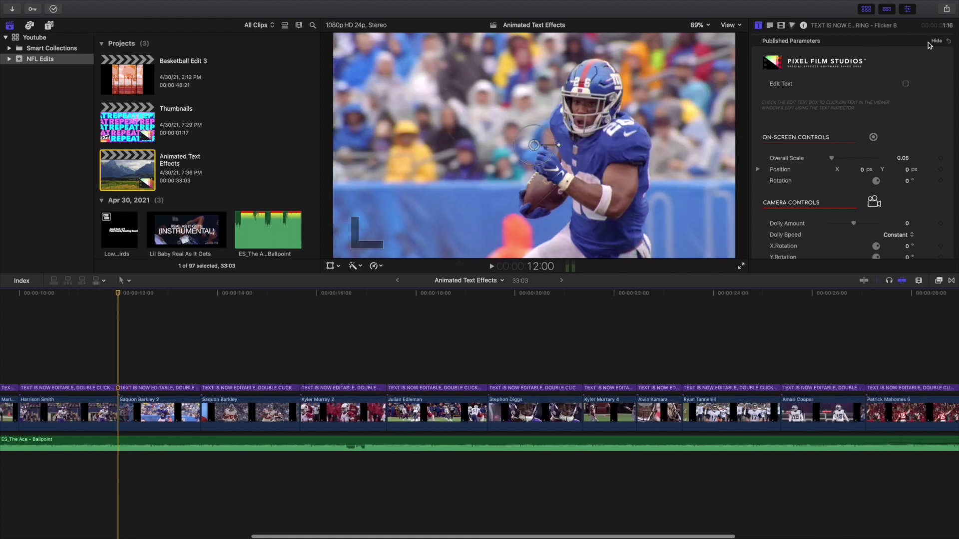
key("space")
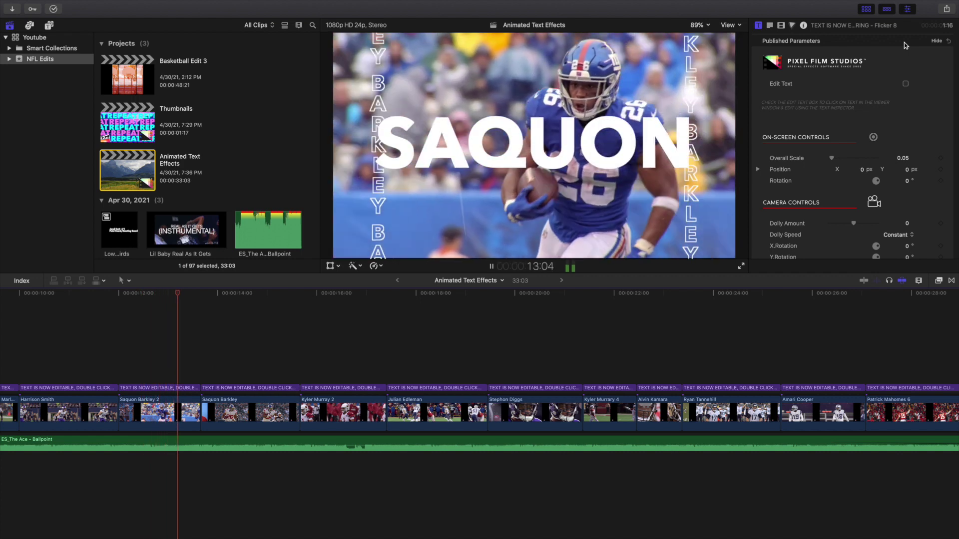
key("space")
left_click(201, 368)
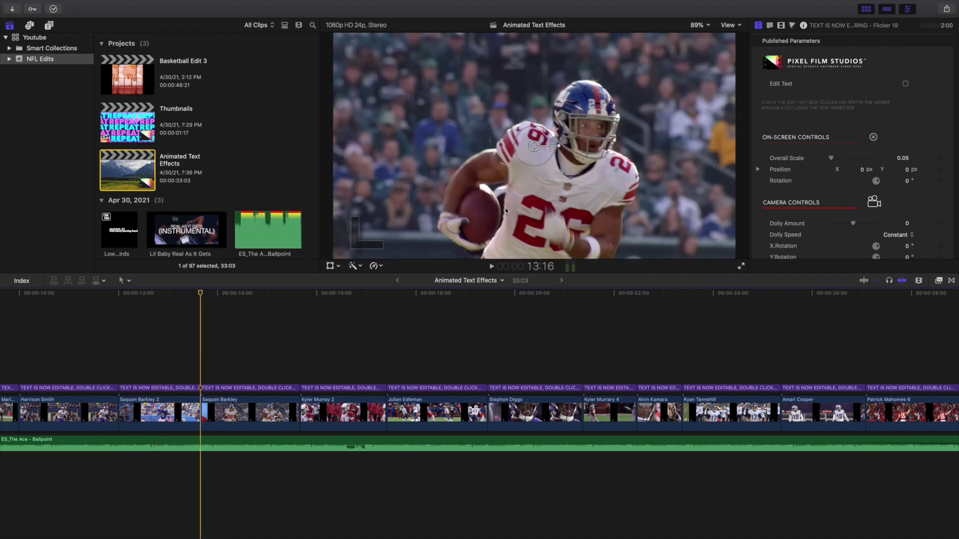
mouse_move(882, 4)
key("space")
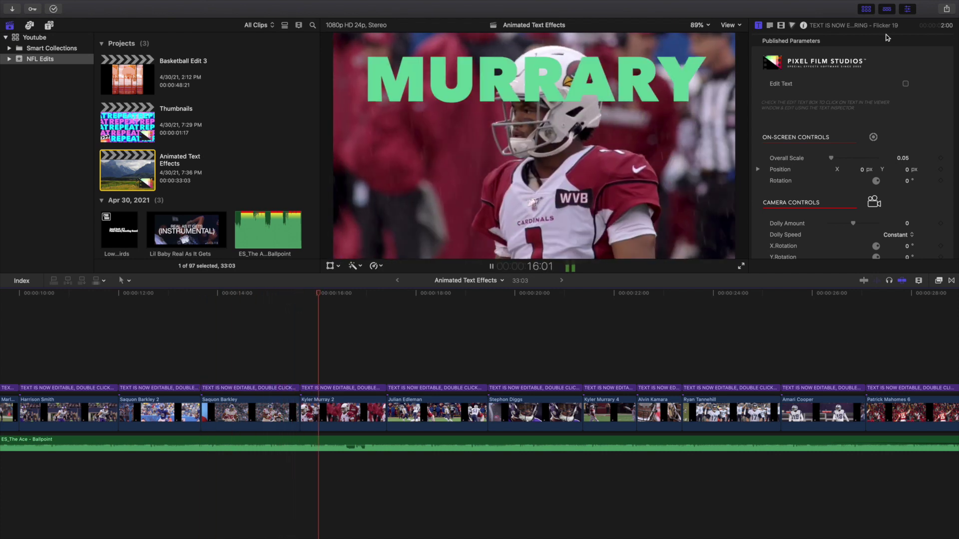
key("space")
- Preview the MURRARY title on Kyler Murray 2 and the JULIAN title
left_click(301, 376)
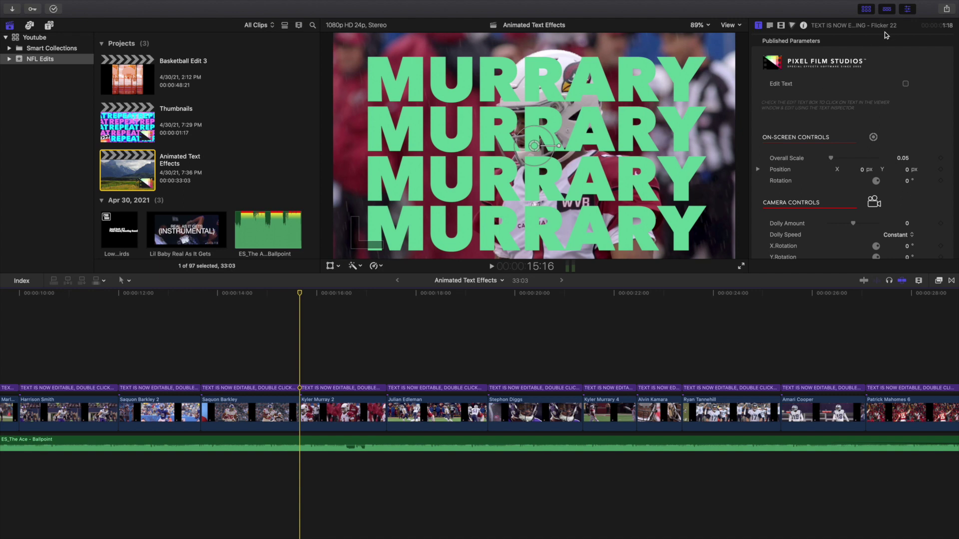
key("space")
scroll(285, 435, "right", 3)
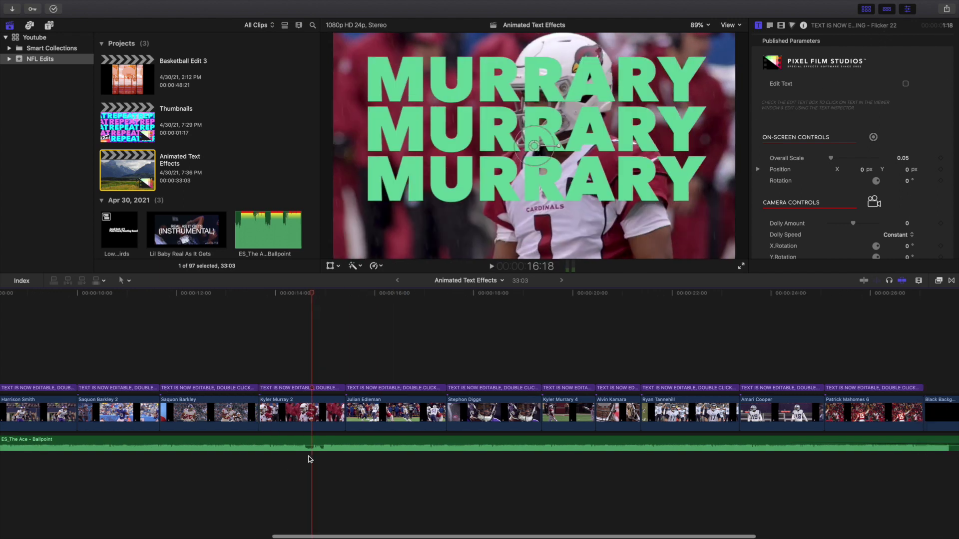
key("Down")
scroll(352, 379, "right", 3)
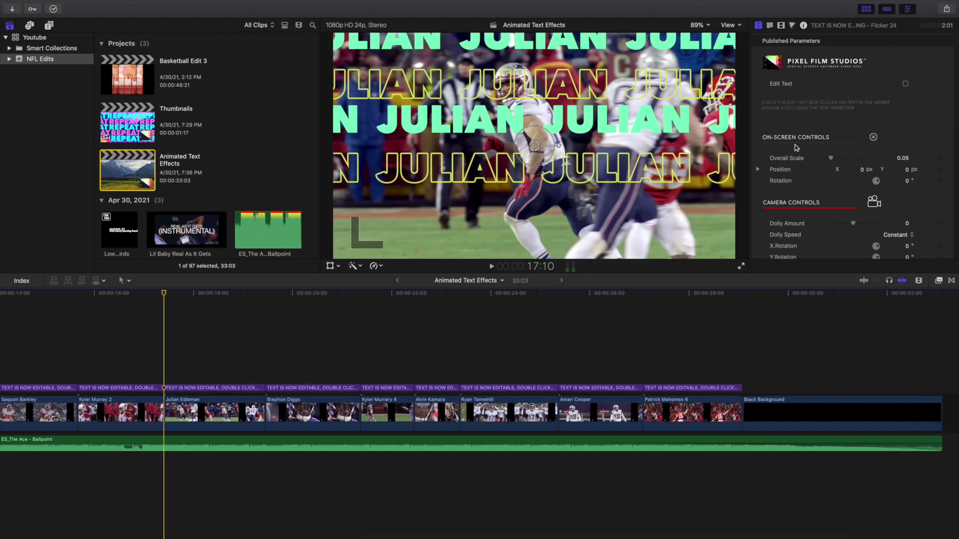
key("space")
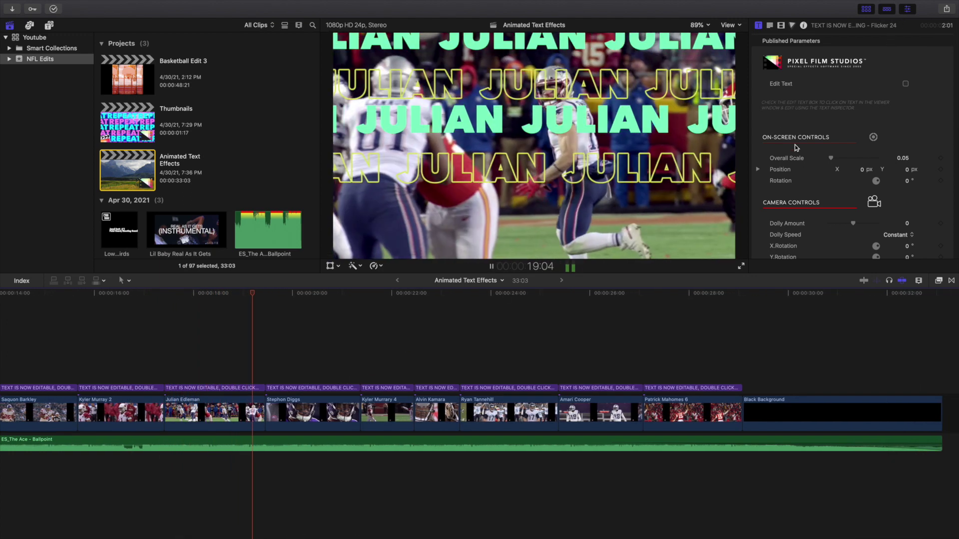
key("space")
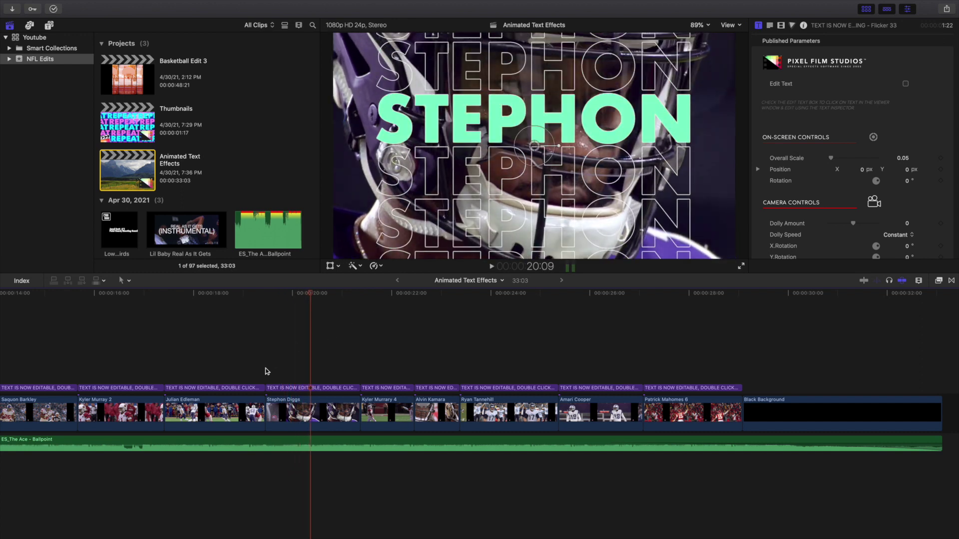
- Preview the STEPHON title and the Kyler Murray 4 title
left_click(265, 372)
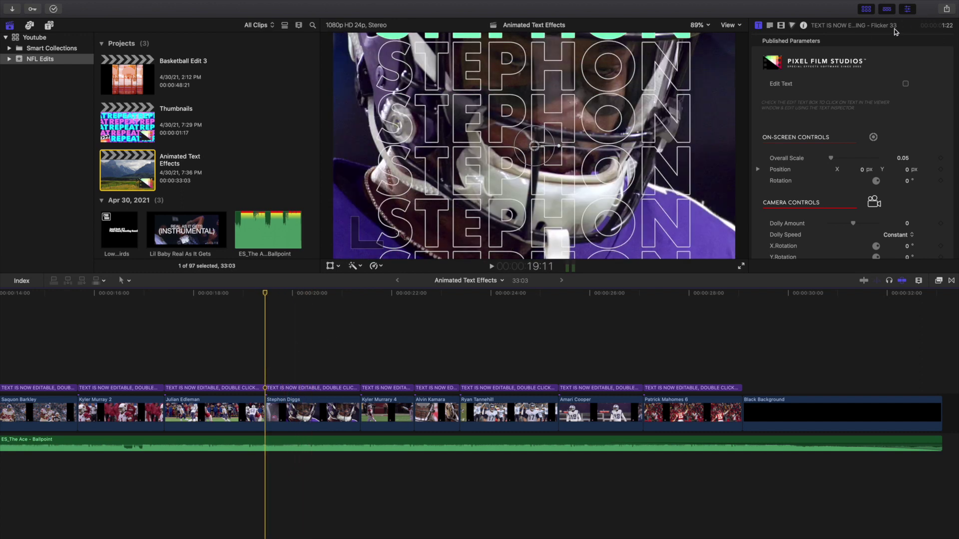
key("space")
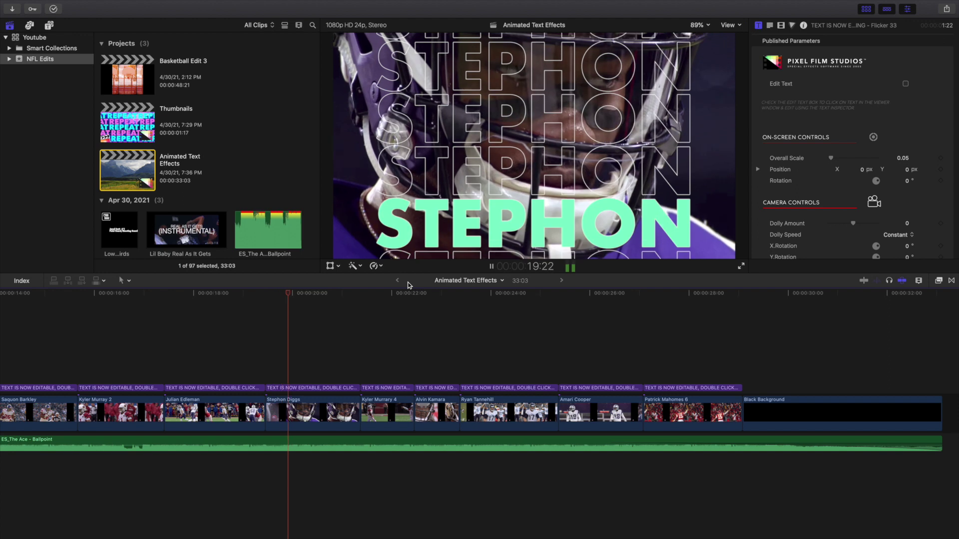
key("space")
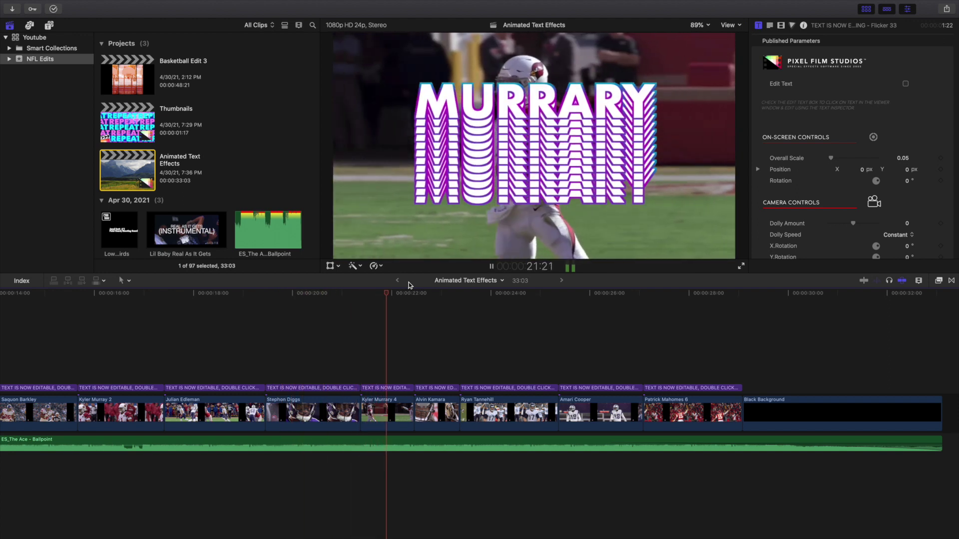
scroll(409, 306, "right", 3)
left_click(245, 369)
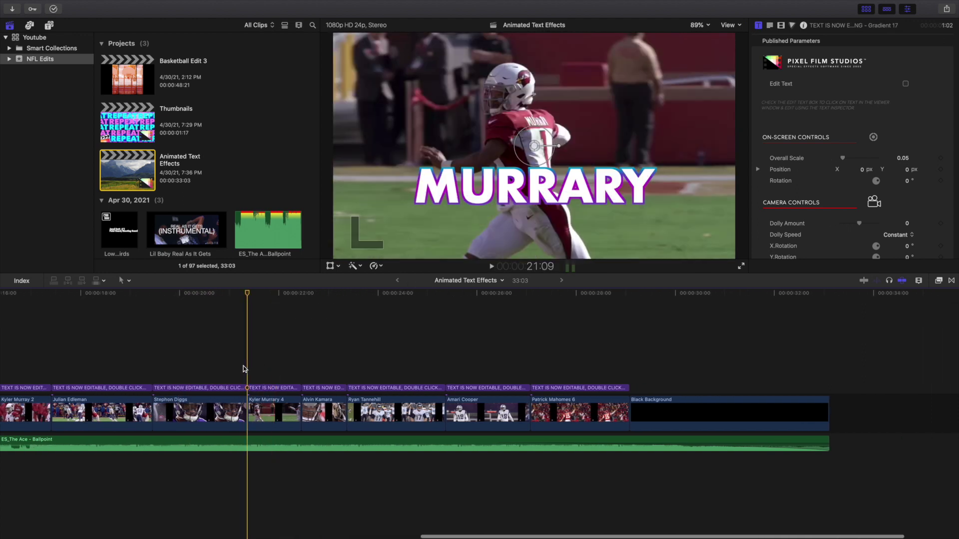
key("space")
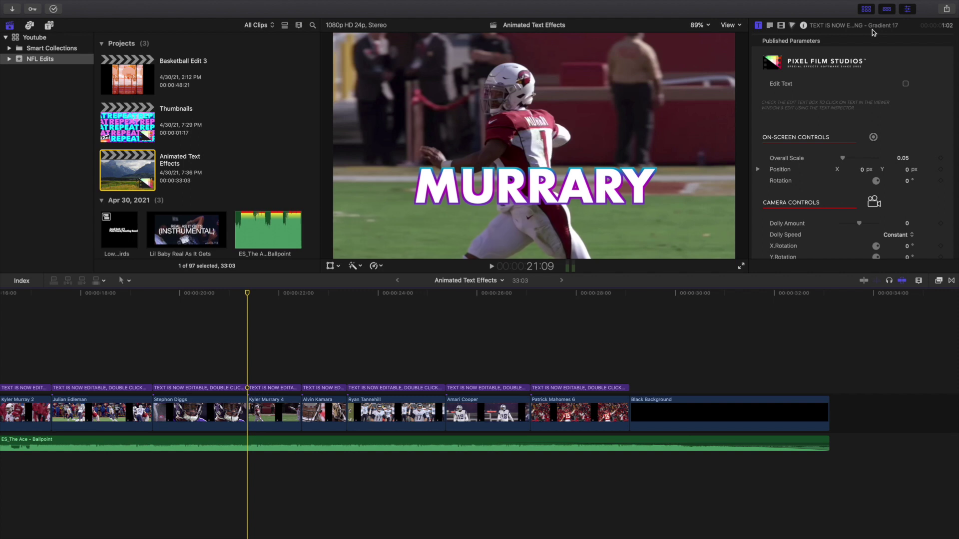
key("space")
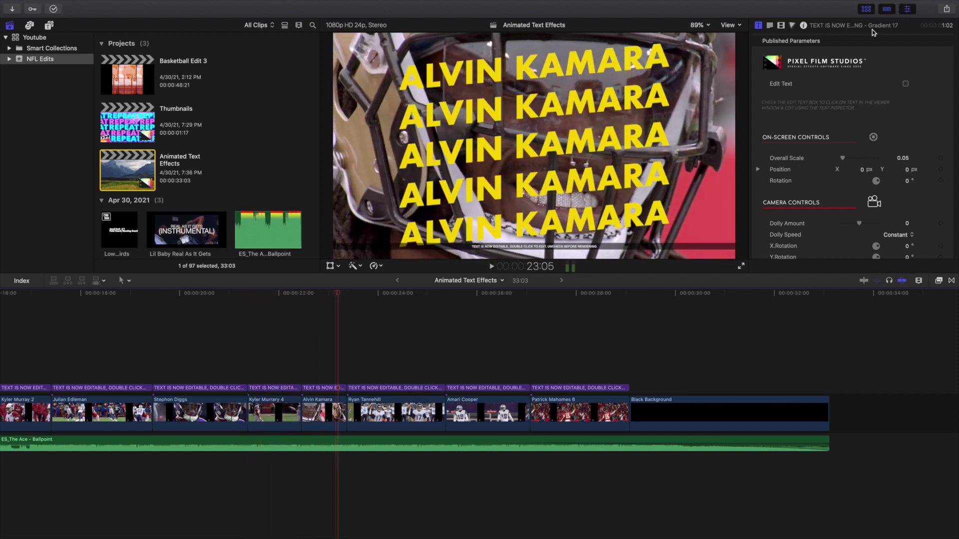
- Preview the ALVIN KAMARA and RYAN TANNEHILL titles, then replay ALVIN KAMARA
left_click(302, 362)
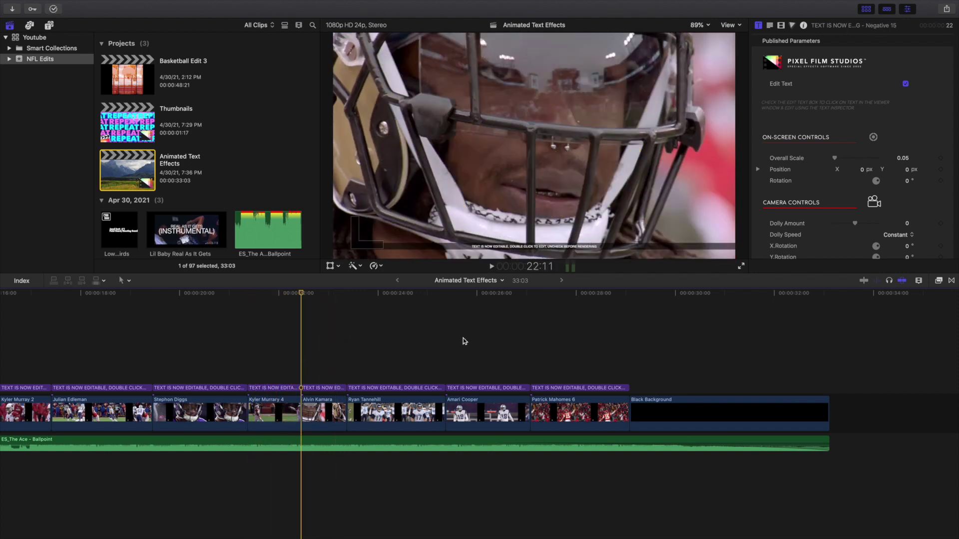
scroll(464, 338, "right", 3)
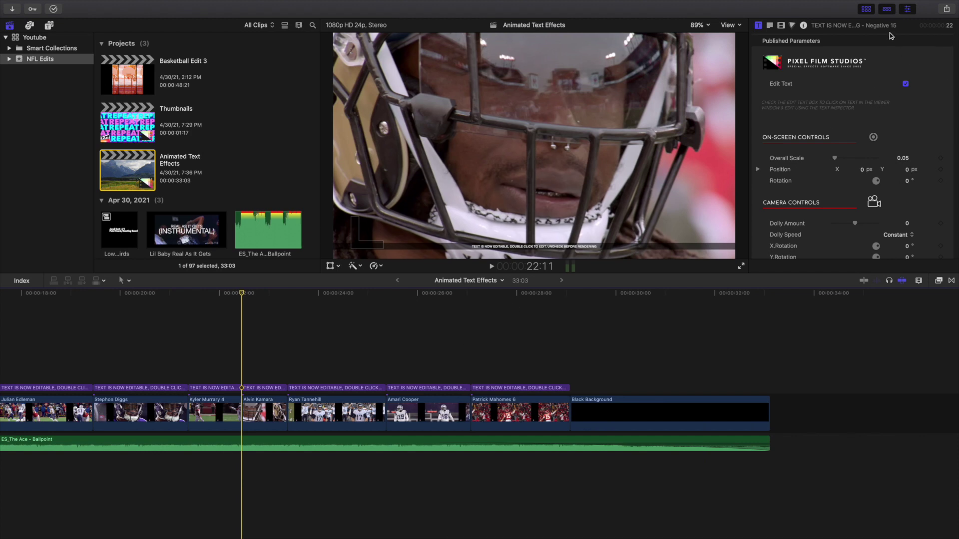
key("space")
key("space")
left_click(288, 370)
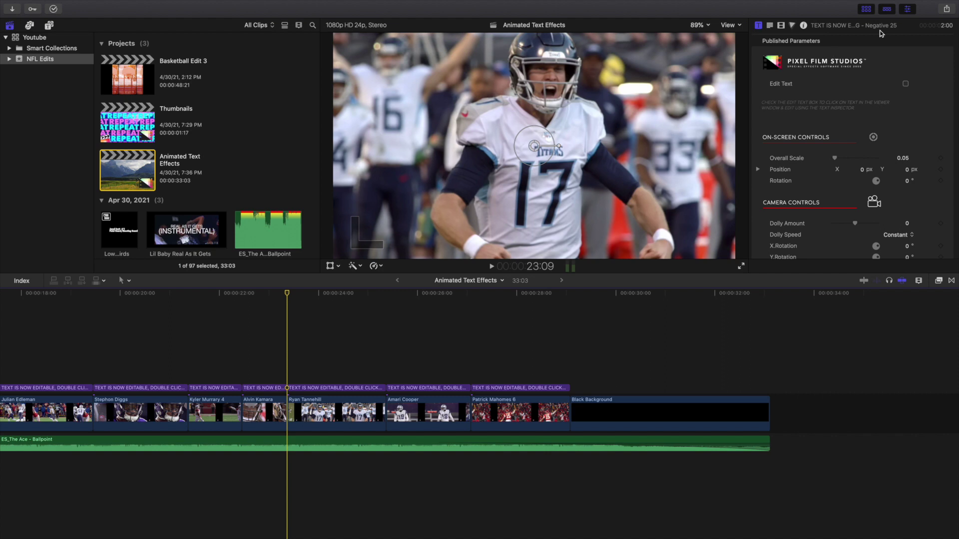
key("space")
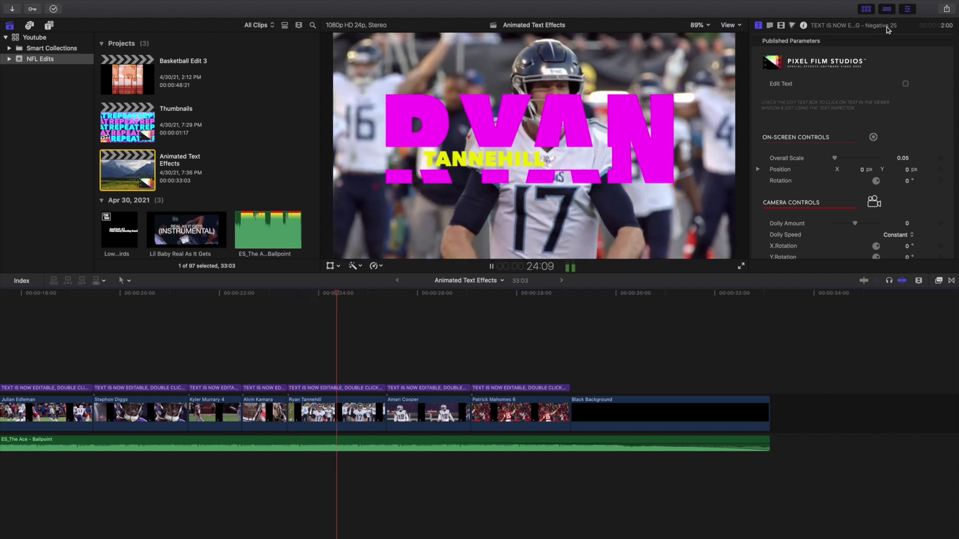
key("space")
left_click(240, 373)
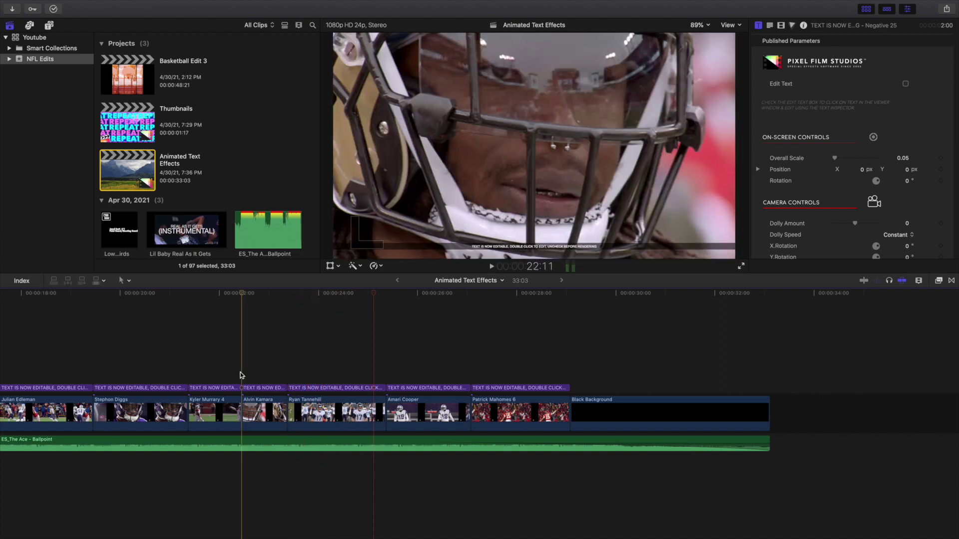
key("space")
- Play the Ryan Tannehill clip and the AMARI title animation
left_click(289, 377)
key("space")
key("space")
scroll(346, 366, "right", 3)
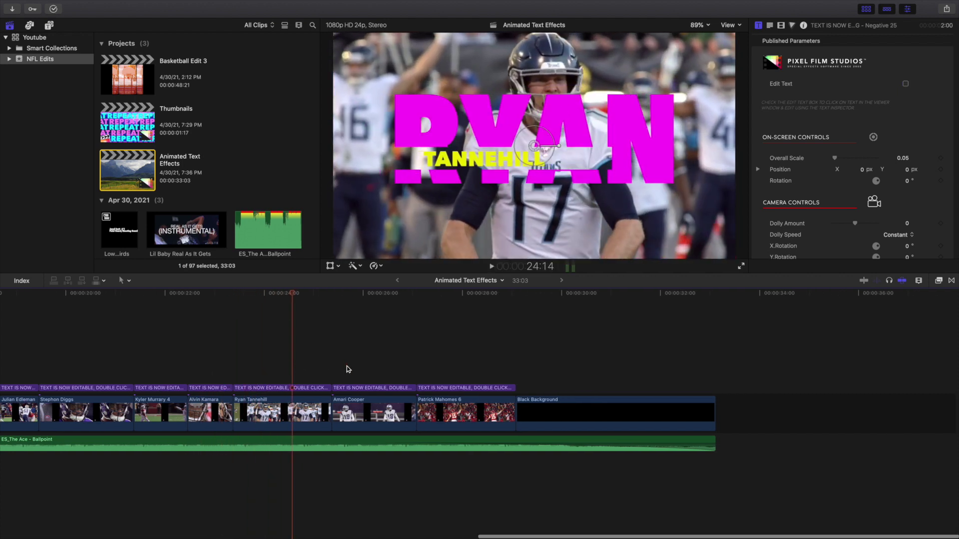
left_click(335, 367)
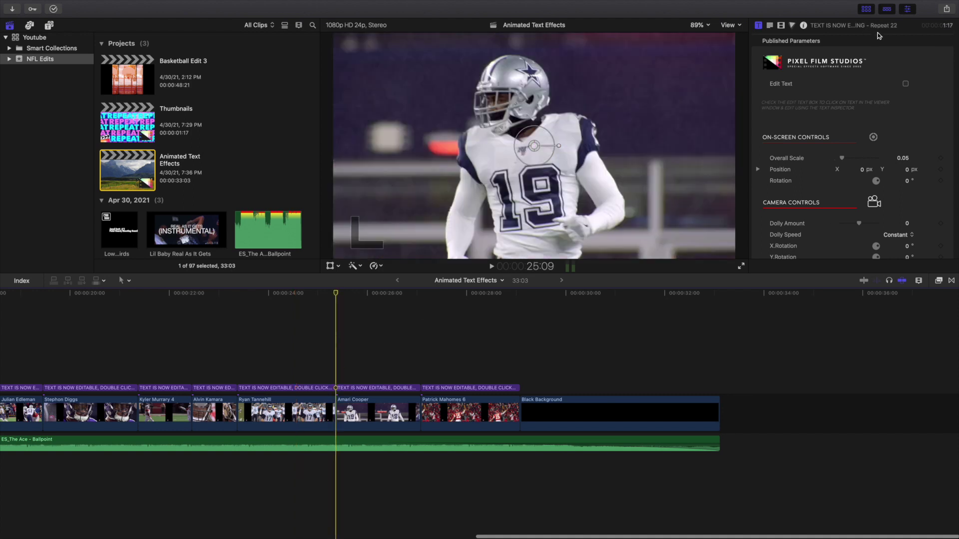
key("space")
key("space")
- Play the MAHOMES title through to the black background, then fit the project in the timeline
scroll(422, 375, "left", 8)
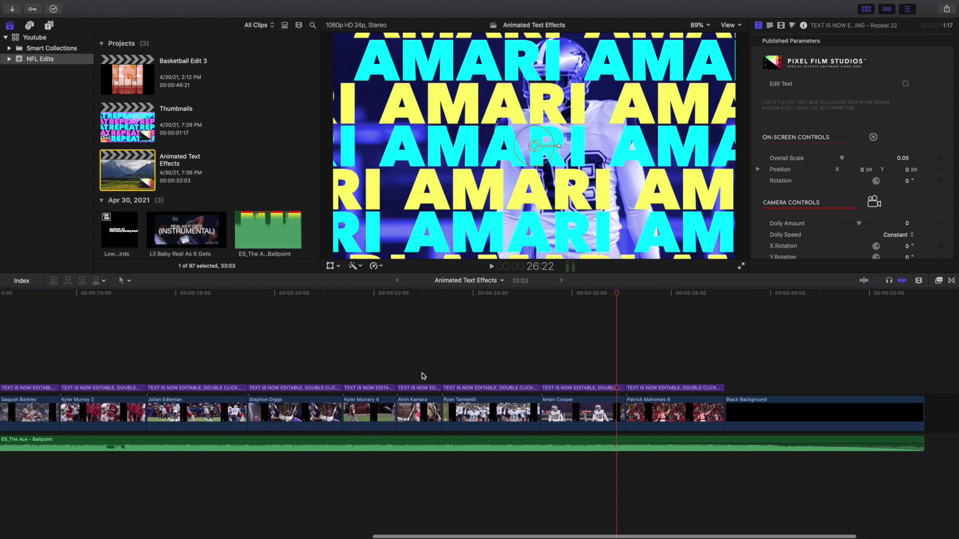
scroll(422, 376, "left", 2)
left_click(657, 369)
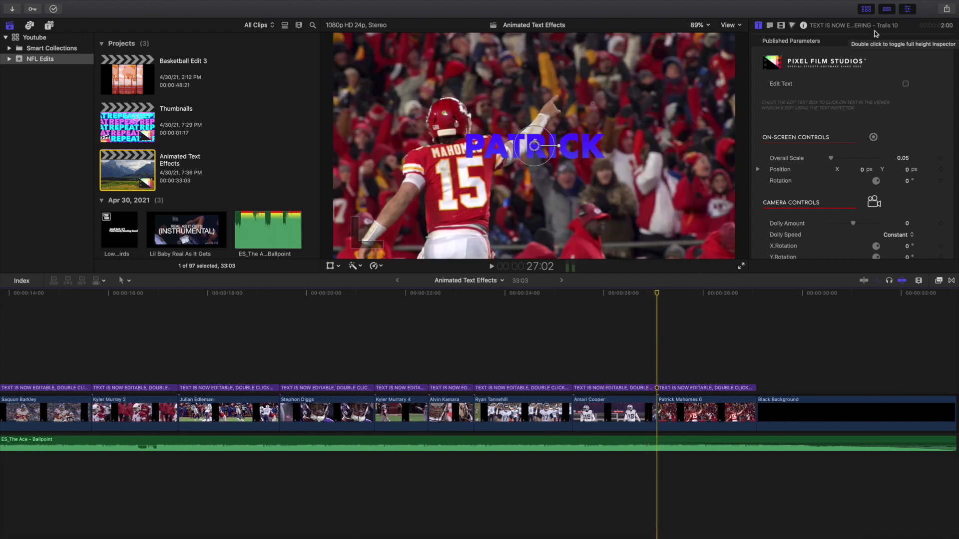
key("space")
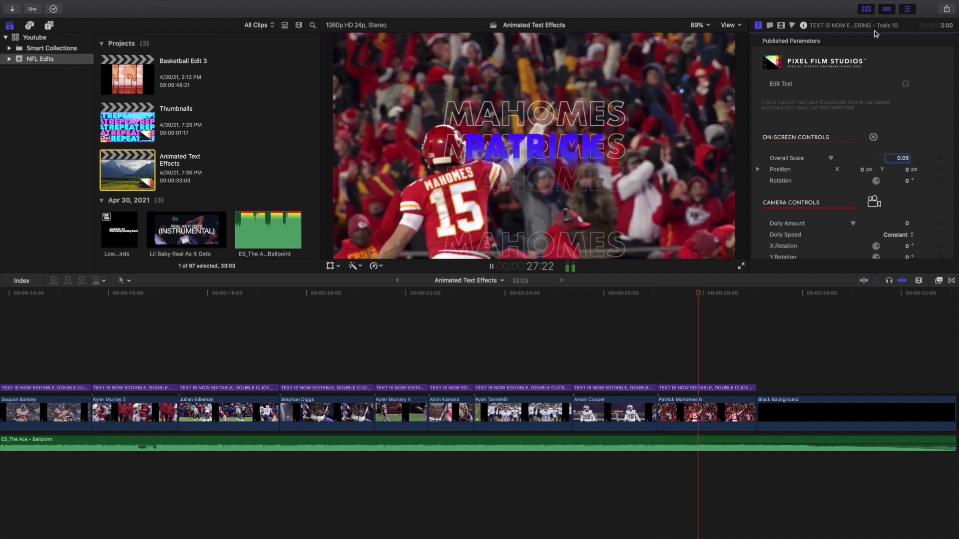
key("space")
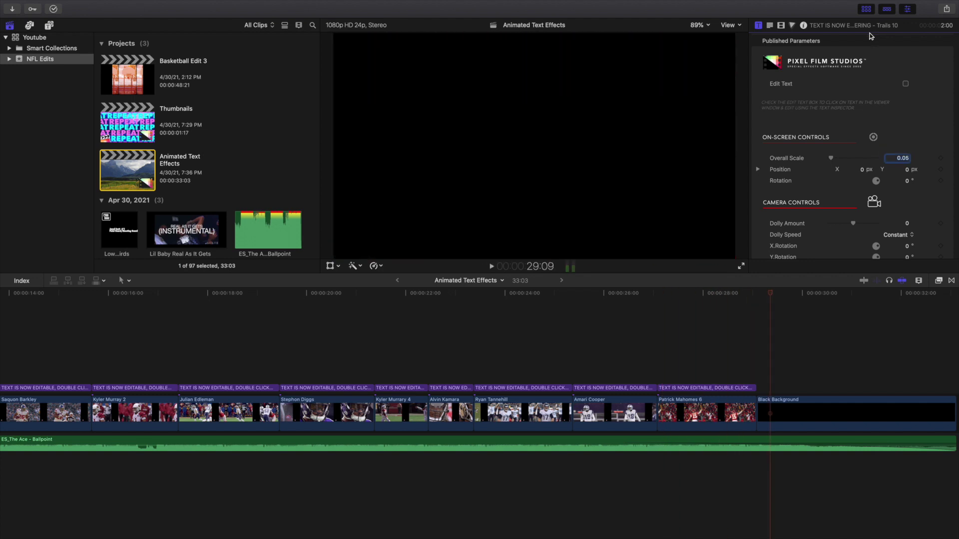
key("shift+z")
- From the project start, preview the Budda, Christian McCaffrey, Matt Ryan, Marlon Humphrey, Harrison and Saquon Barkley 2 titles
left_click(9, 343)
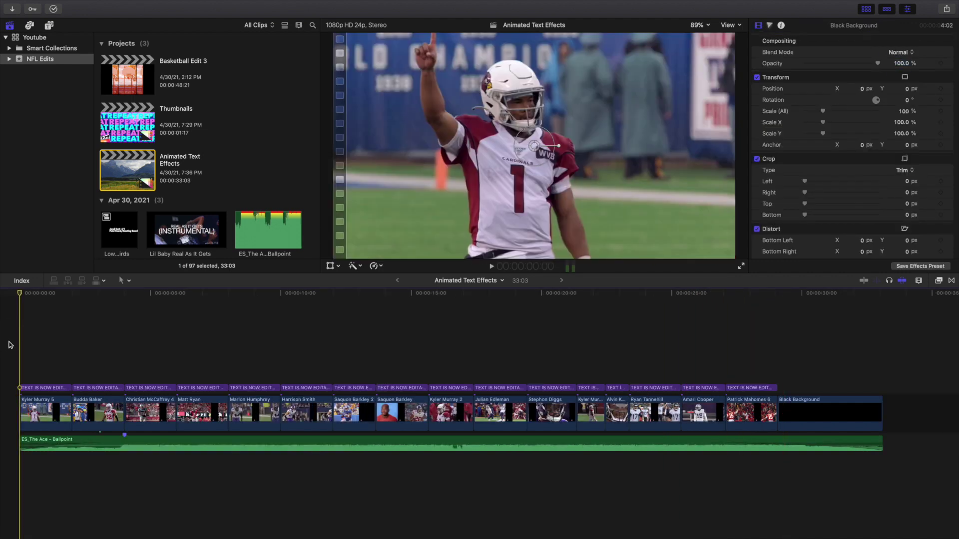
left_click(73, 368)
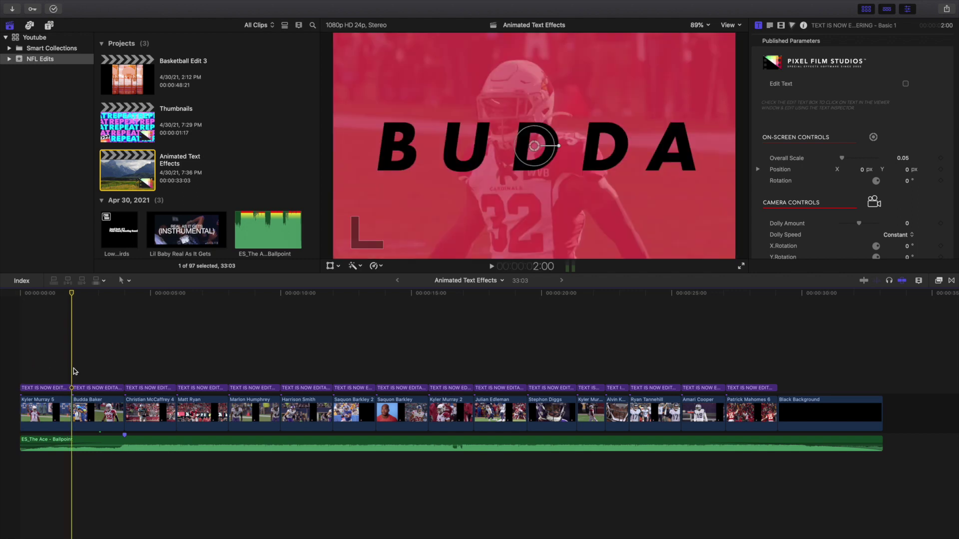
left_click(125, 370)
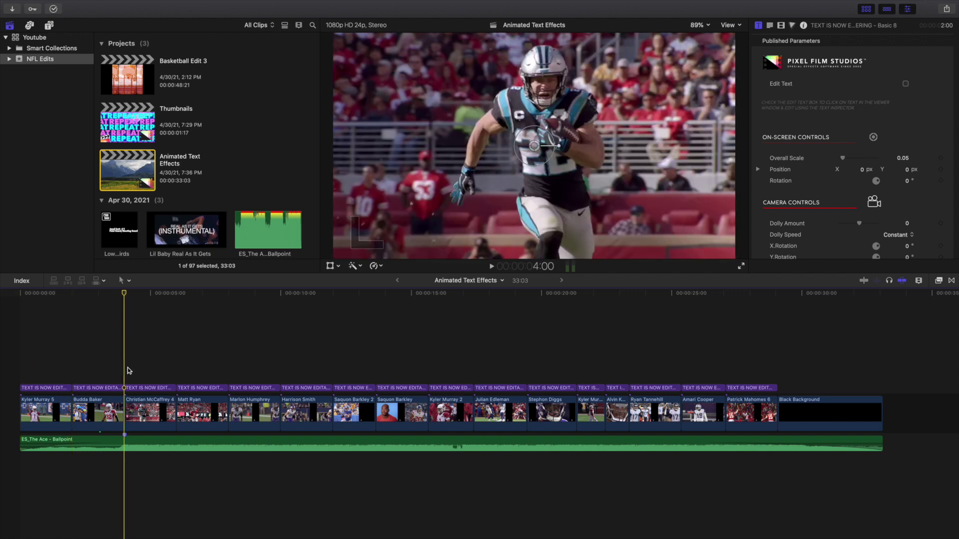
left_click(176, 372)
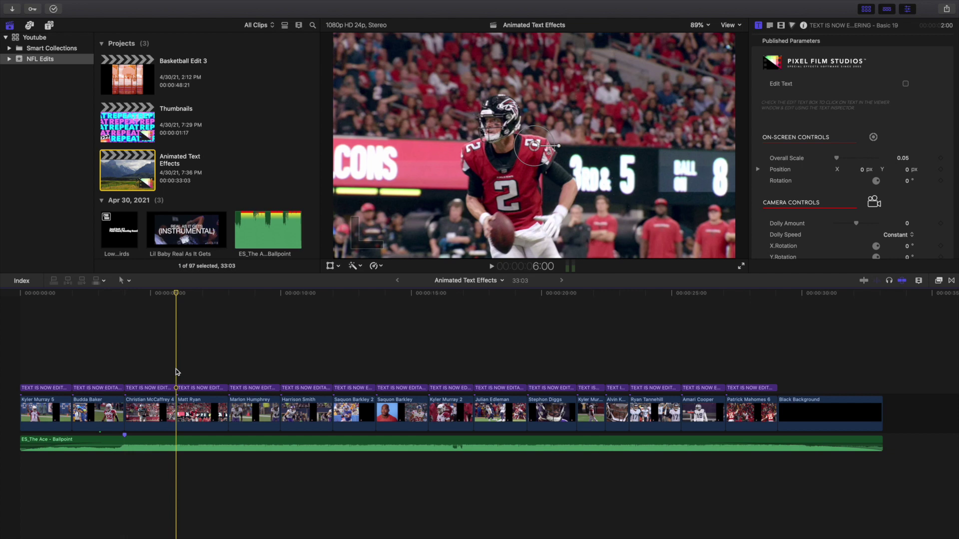
left_click(231, 372)
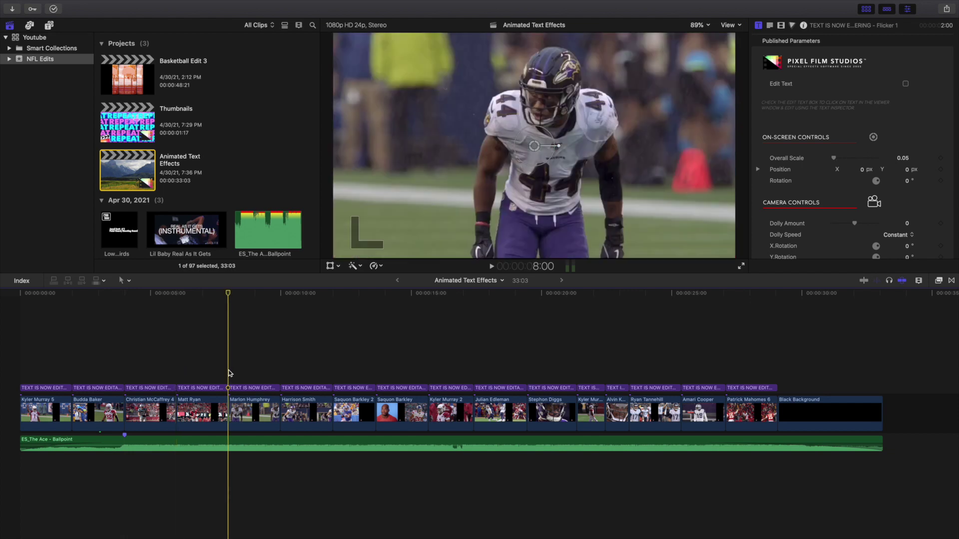
left_click(286, 371)
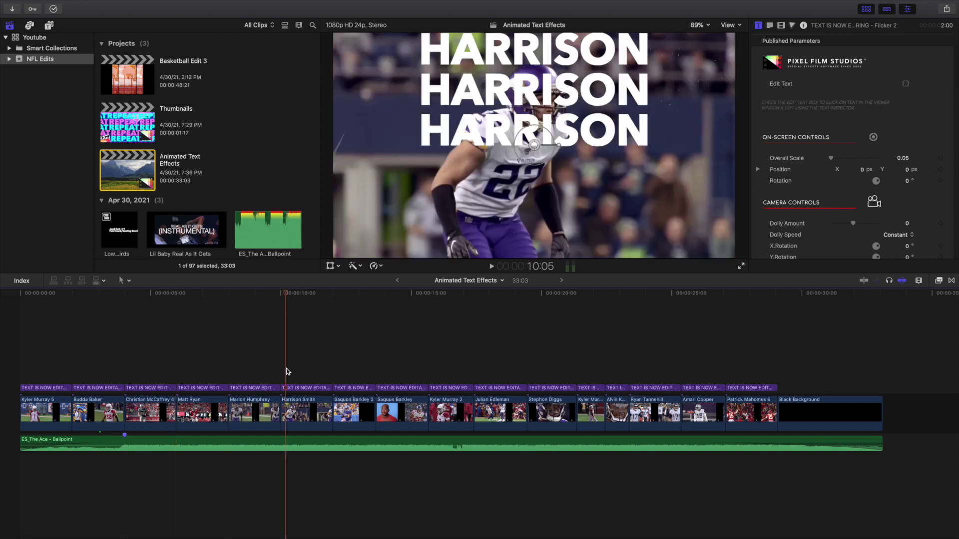
left_click(343, 371)
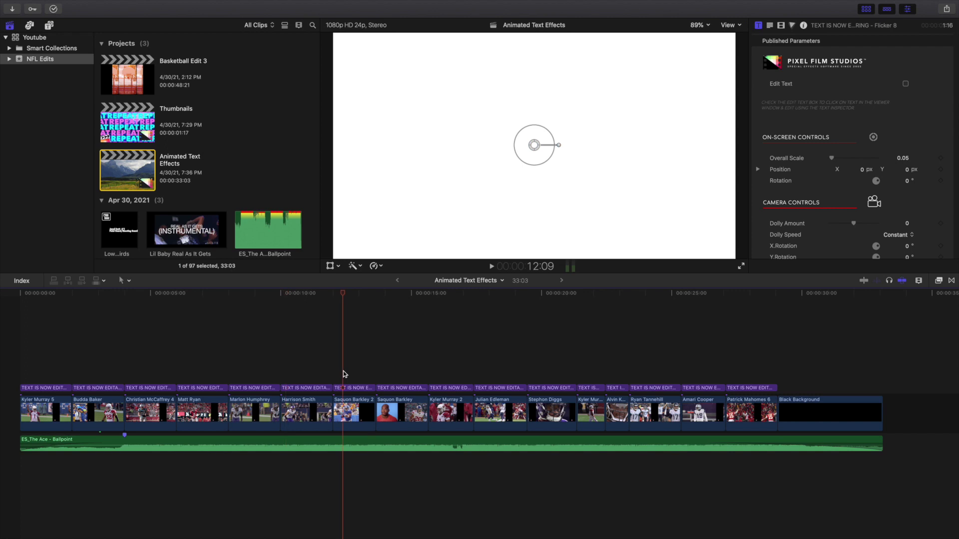
- Preview the SAQUON BARKLEY, MURRARY, JULIAN, STEPHON, Kyler Murray and ALVIN KAMARA titles
scroll(335, 374, "right", 5)
left_click(305, 372)
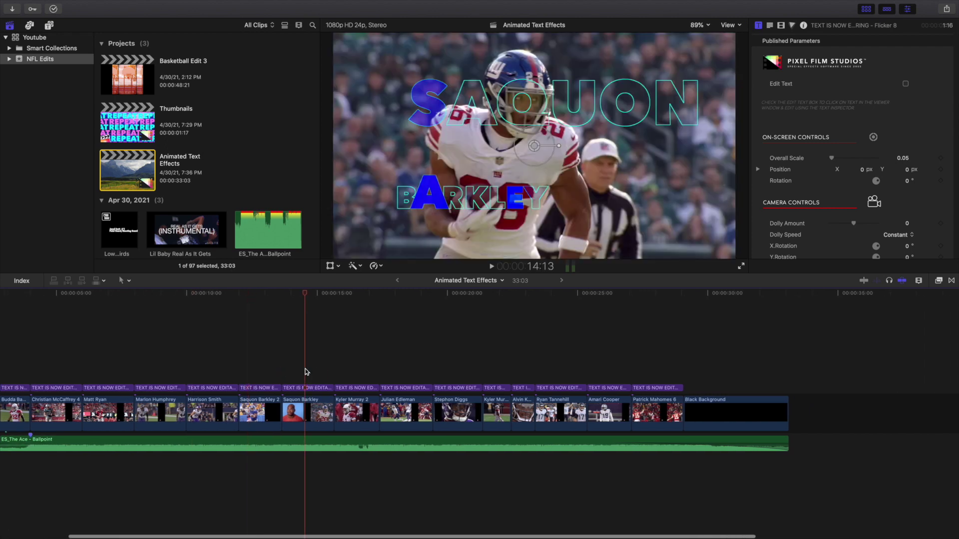
left_click(351, 371)
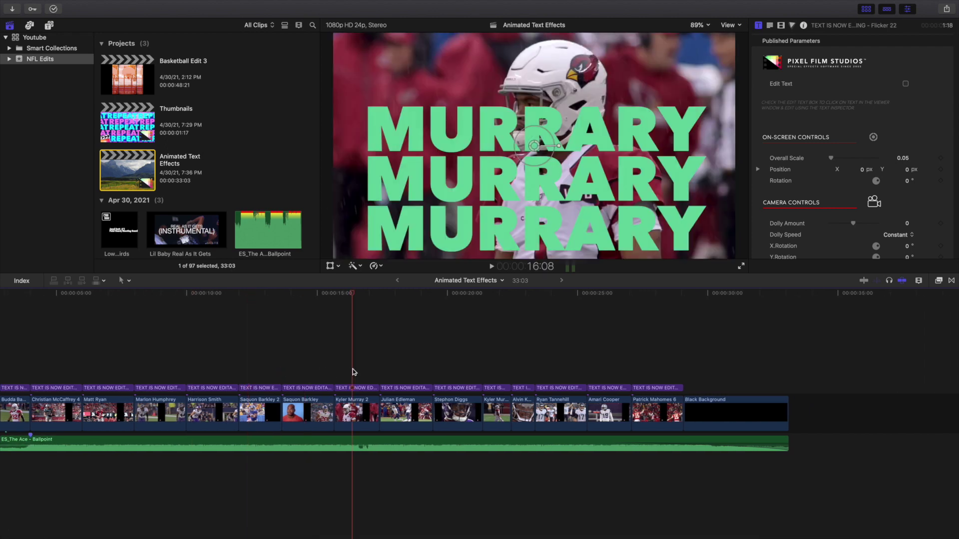
scroll(300, 372, "right", 8)
left_click(250, 372)
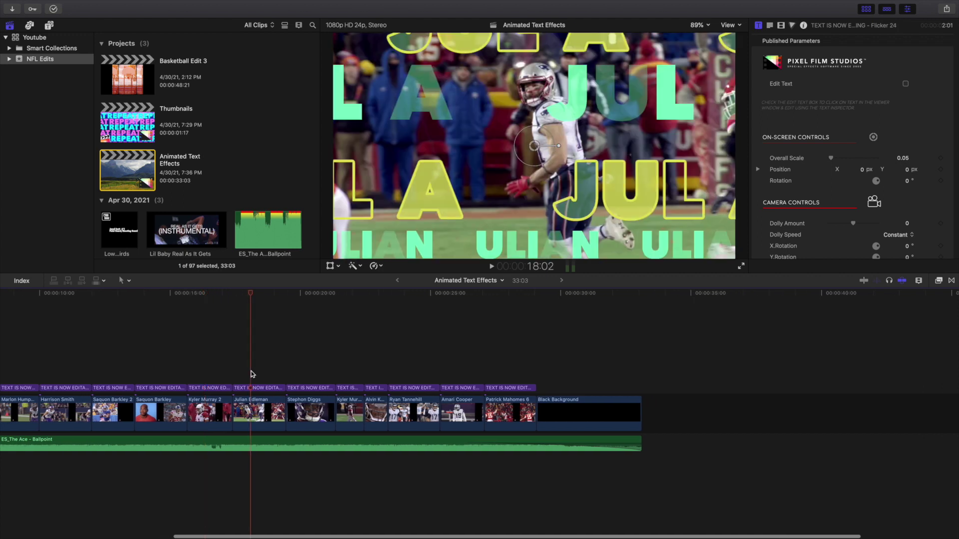
left_click(302, 376)
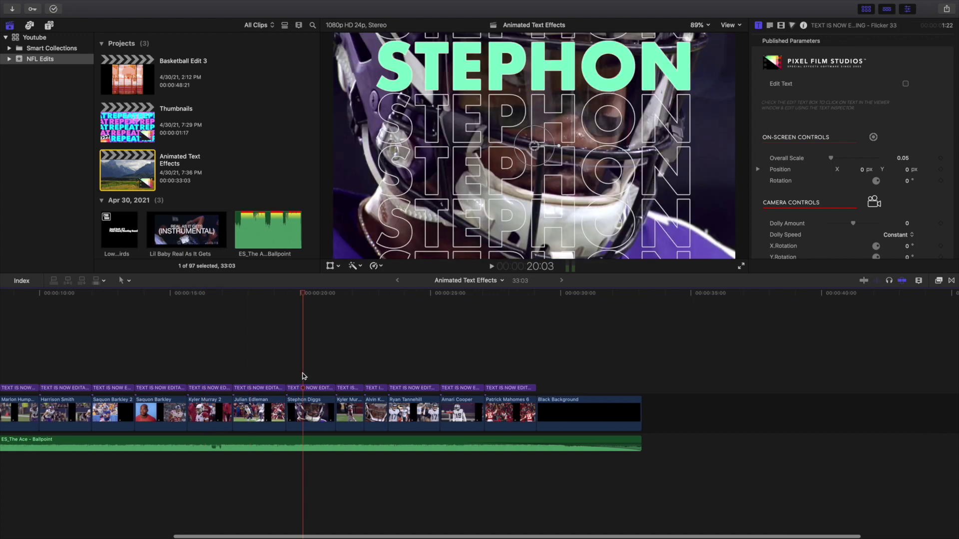
left_click(347, 372)
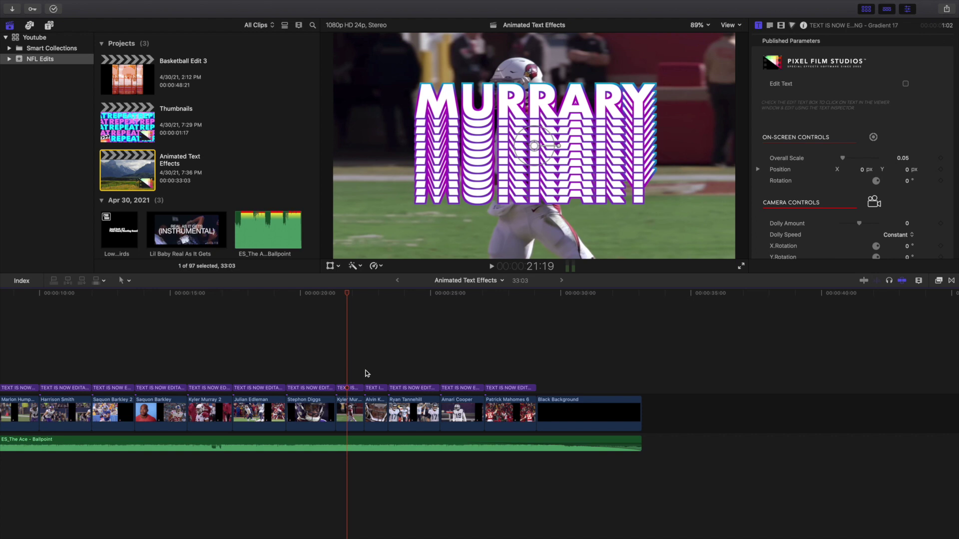
left_click(381, 372)
- Recheck Kyler Murray and Alvin Kamara, preview Tannehill, AMARI and MAHOMES, ending on Tannehill
left_click(353, 374)
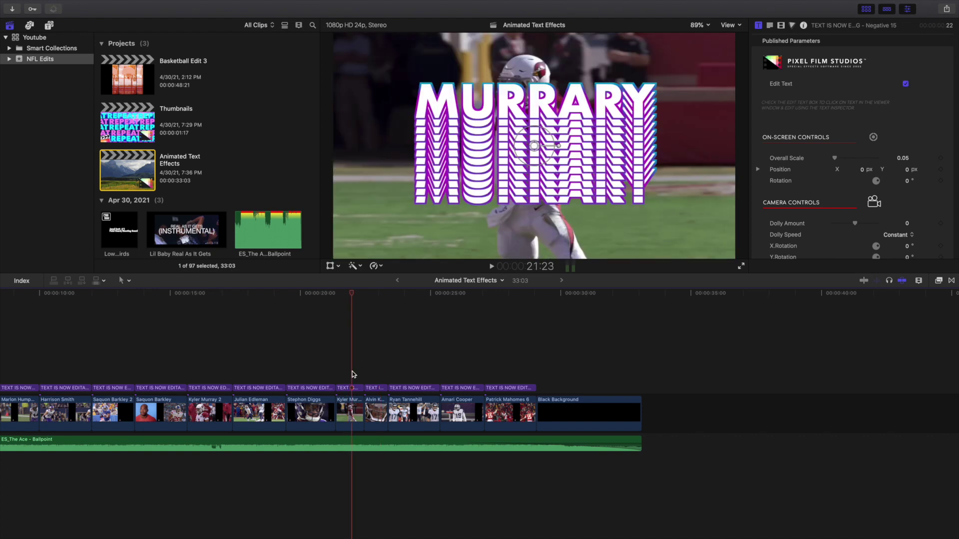
left_click(378, 376)
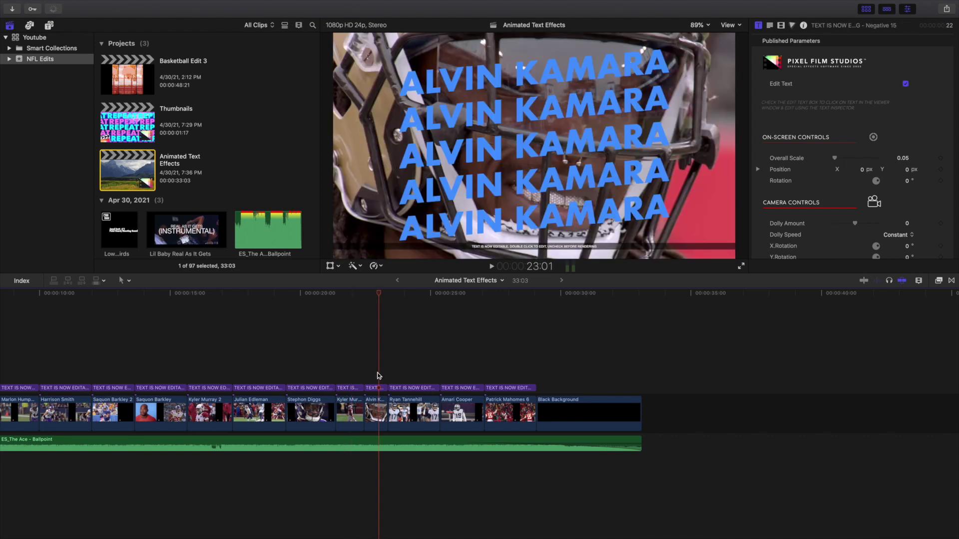
scroll(378, 375, "right", 5)
left_click(278, 380)
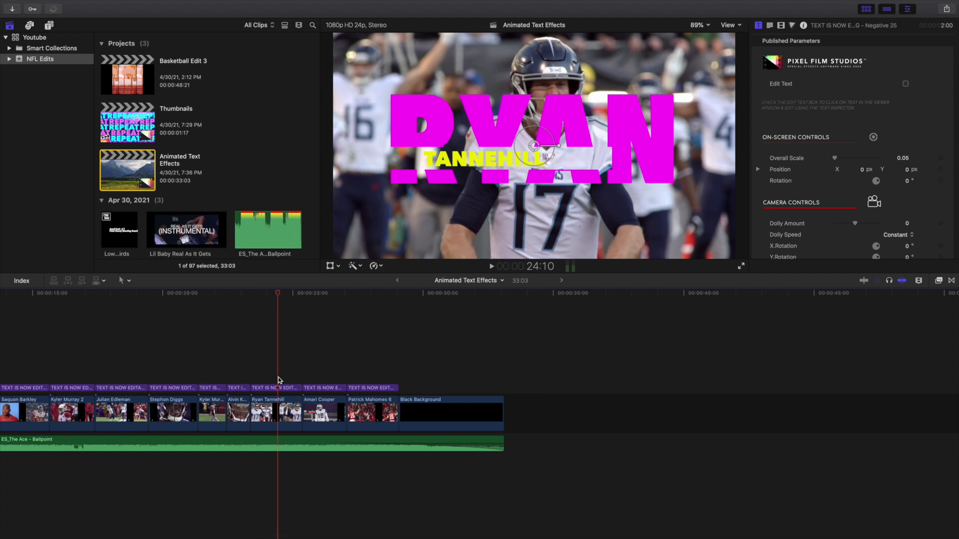
left_click(317, 375)
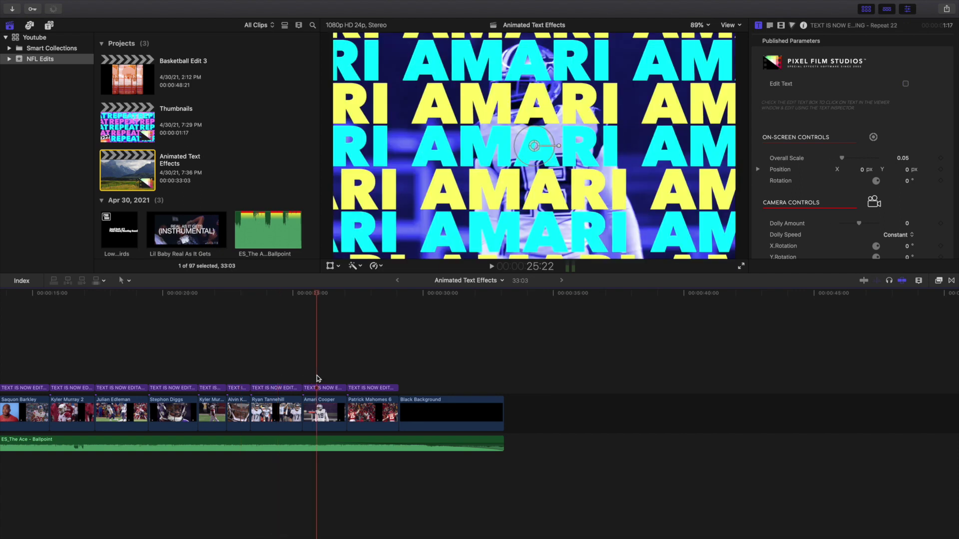
left_click(370, 375)
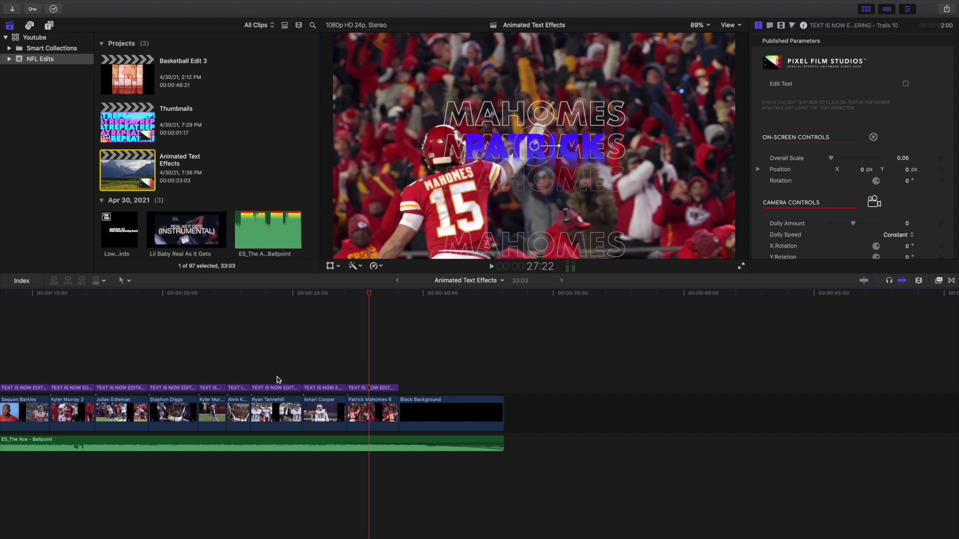
scroll(220, 379, "left", 3)
left_click(311, 379)
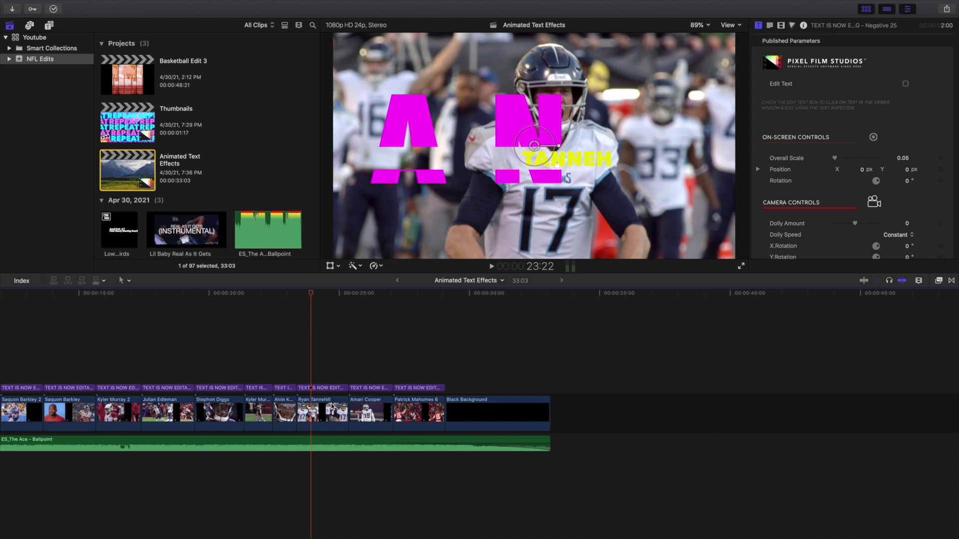
- On the Tannehill title, toggle BG Negative on and then back off
left_click(322, 389)
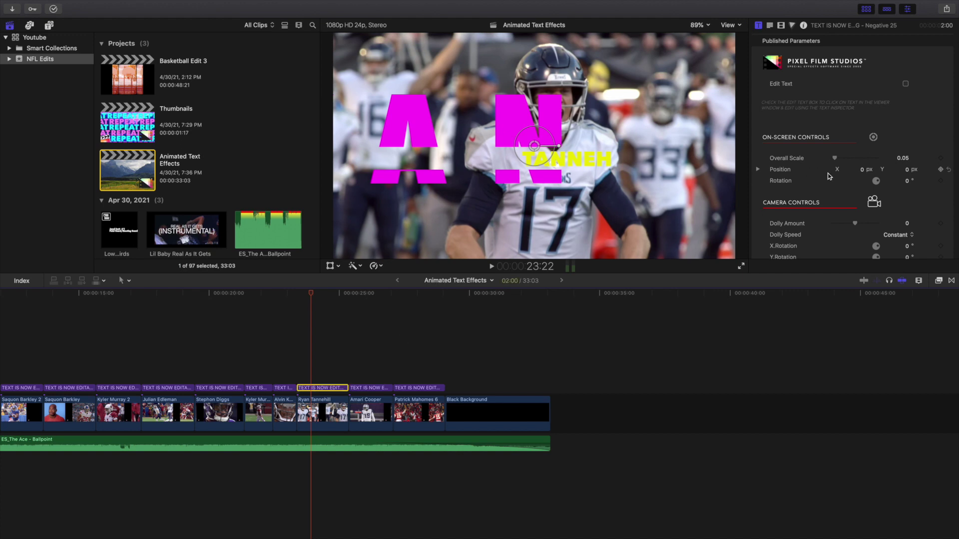
scroll(854, 184, "down", 10)
scroll(853, 184, "down", 2)
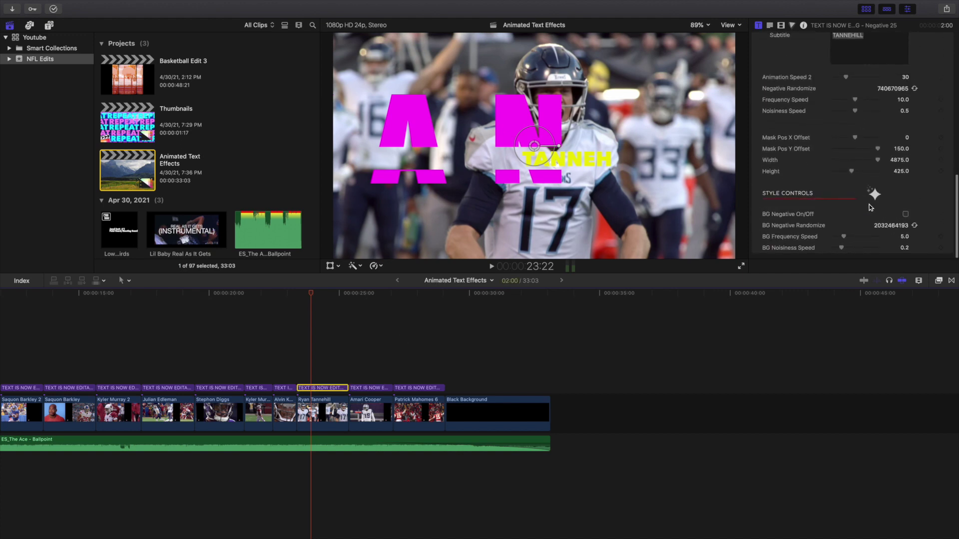
left_click(905, 215)
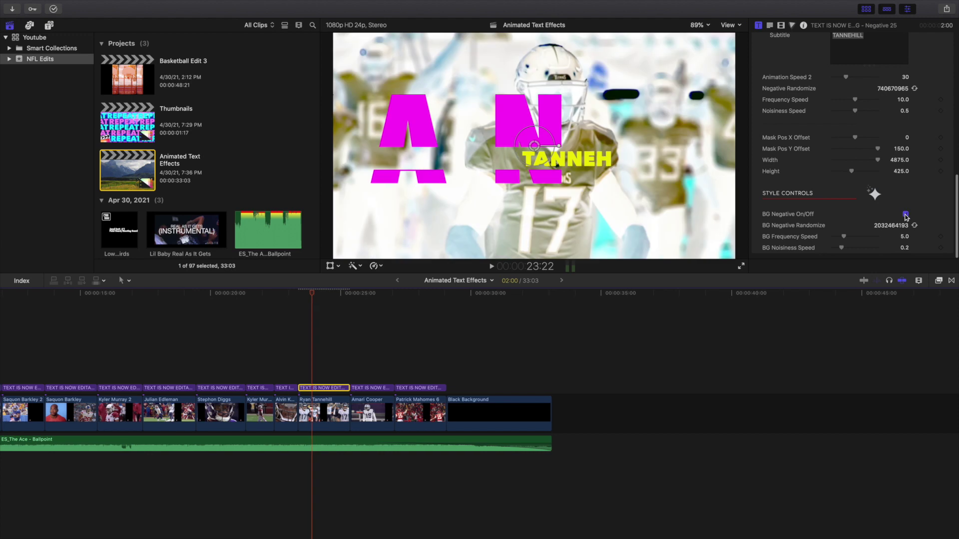
left_click(906, 215)
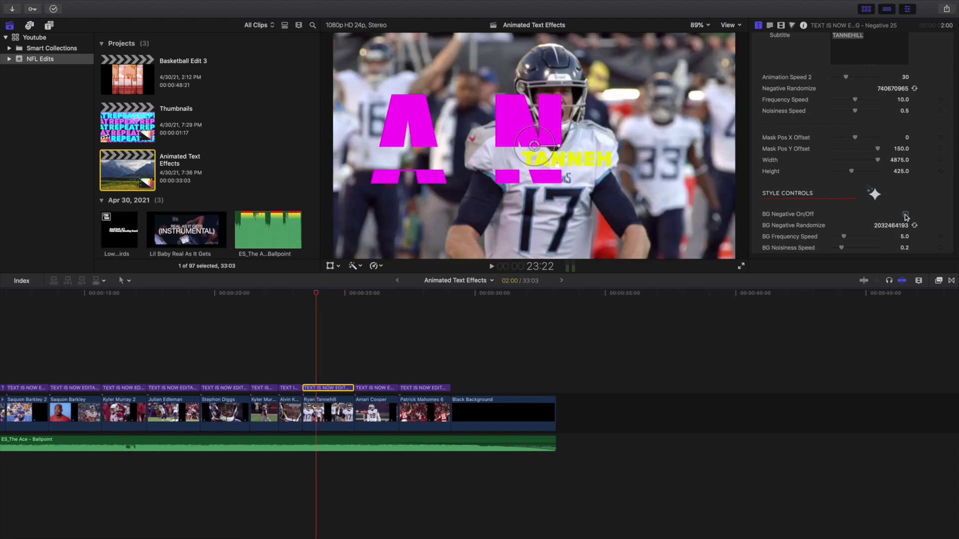
- Fit the whole project in the timeline and go to the first title at its start
key("shift+z")
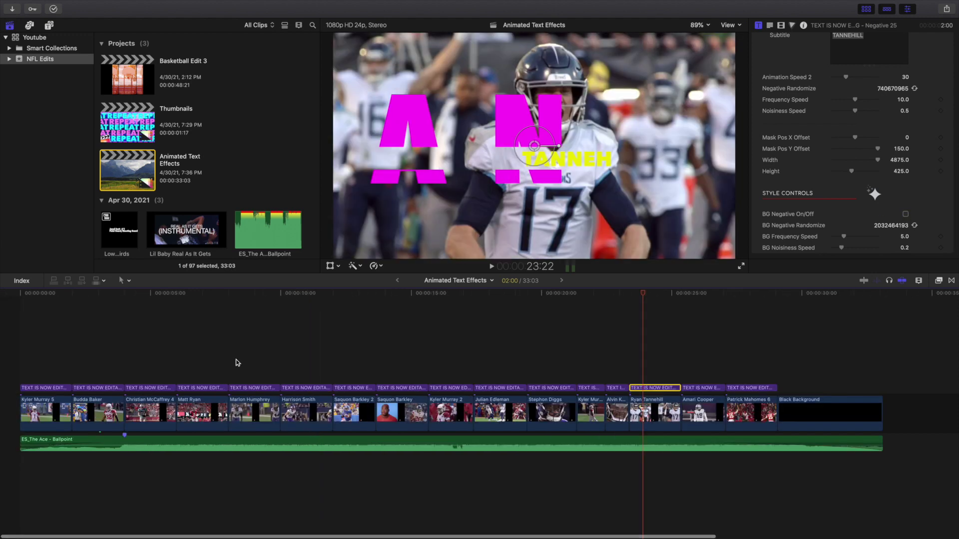
left_click(2, 381)
left_click(40, 376)
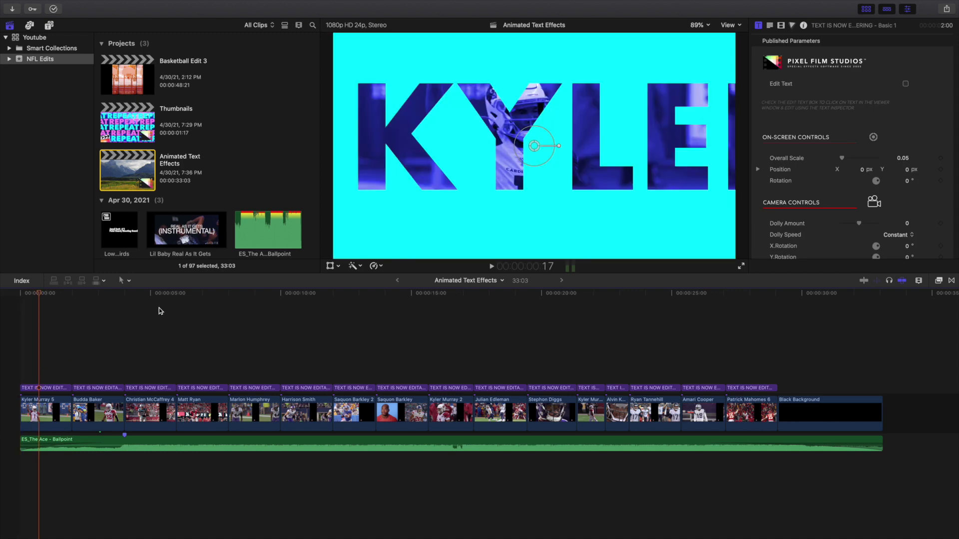
- Select the opening KYLER Basic 1 title and scroll its Inspector to Text and Style Controls
left_click(44, 388)
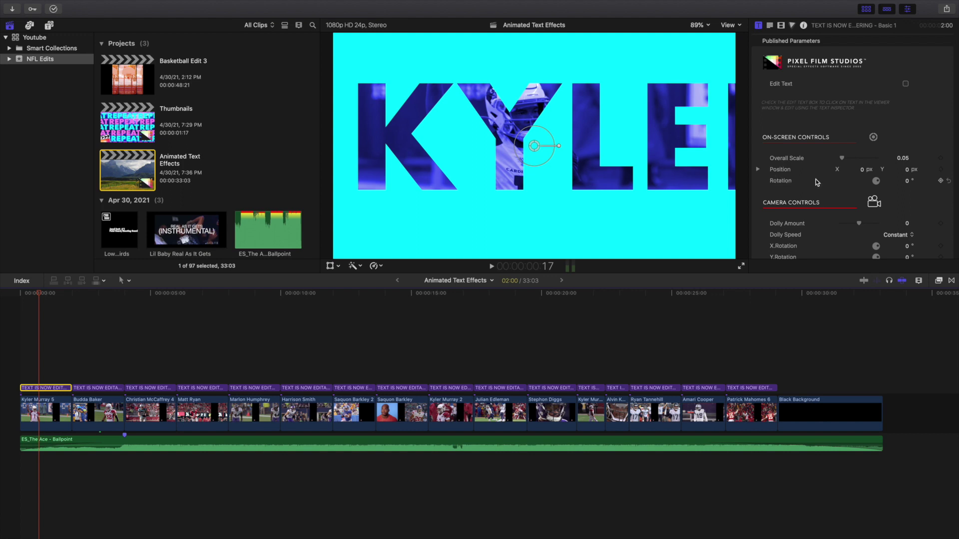
scroll(816, 178, "down", 3)
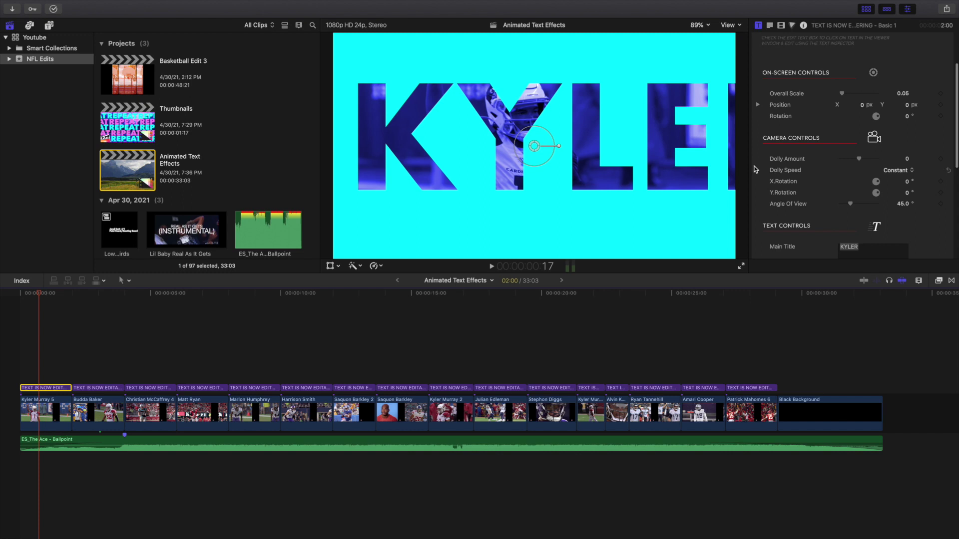
scroll(769, 168, "down", 4)
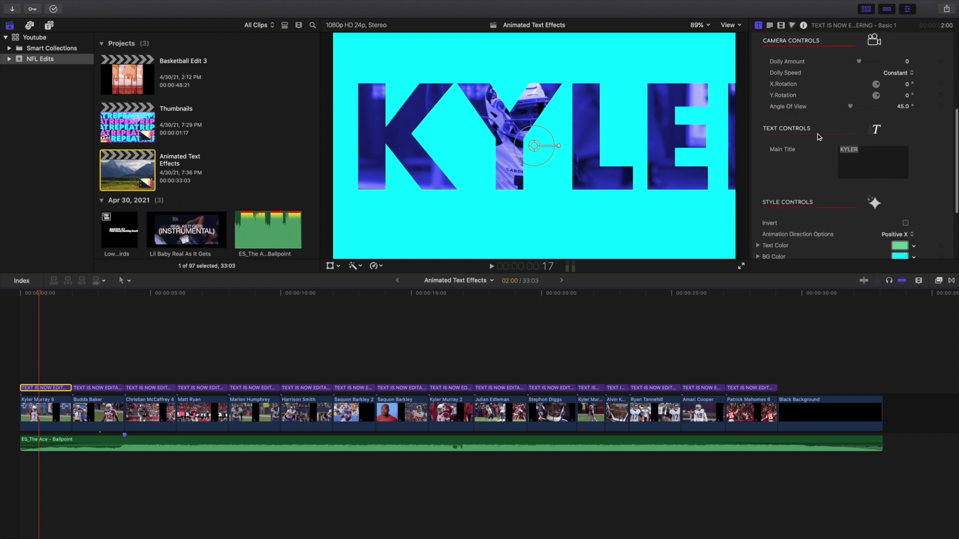
scroll(839, 172, "down", 4)
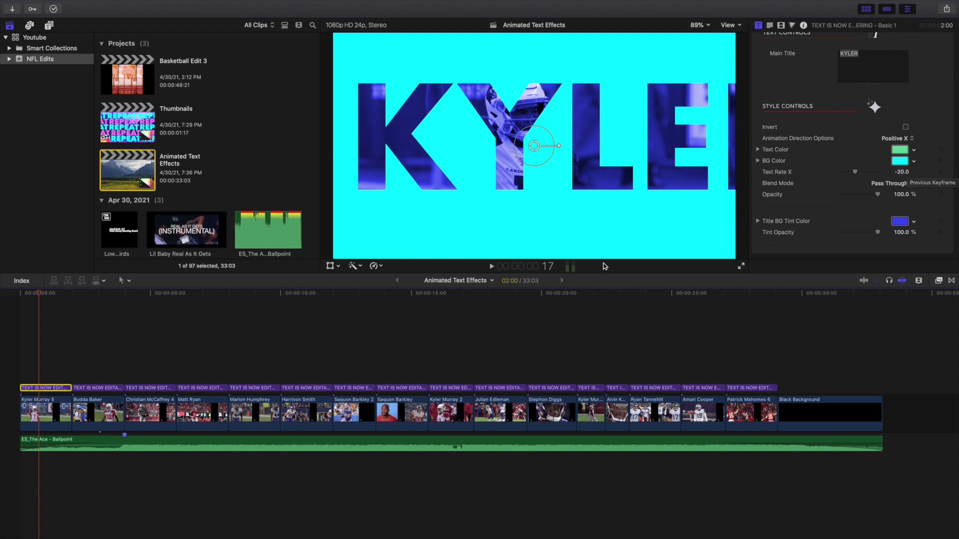
- Select the Saquon Barkley 2 flicker title and scroll through its Inspector parameters
left_click(95, 388)
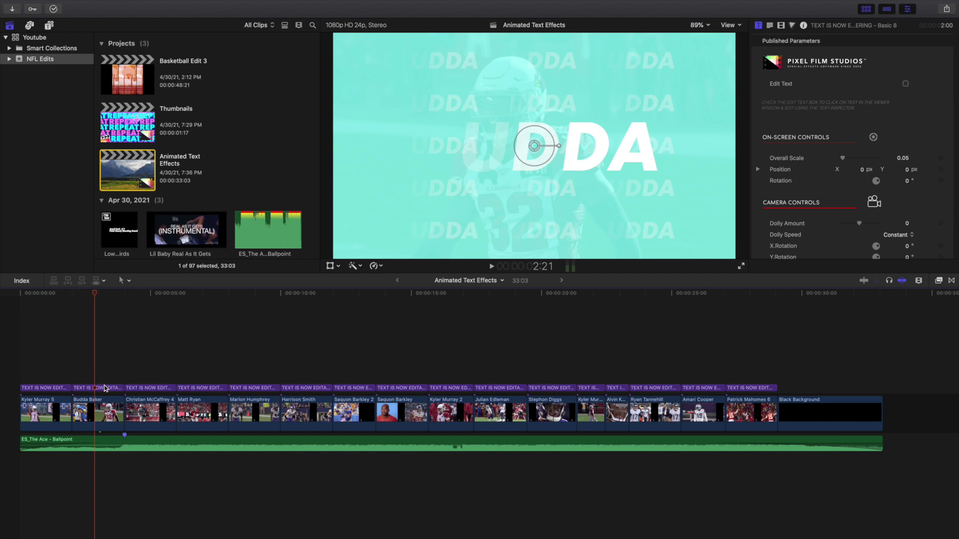
left_click(357, 388)
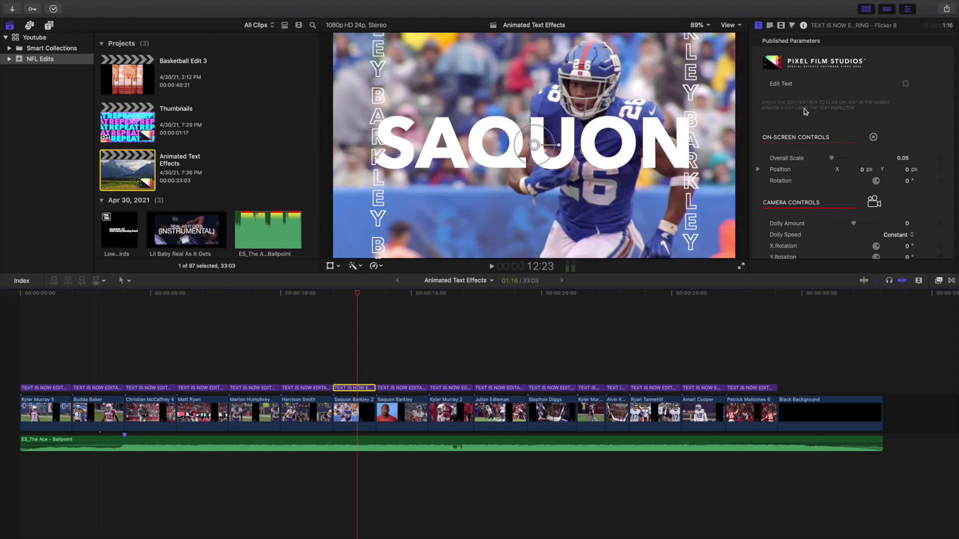
scroll(804, 111, "down", 5)
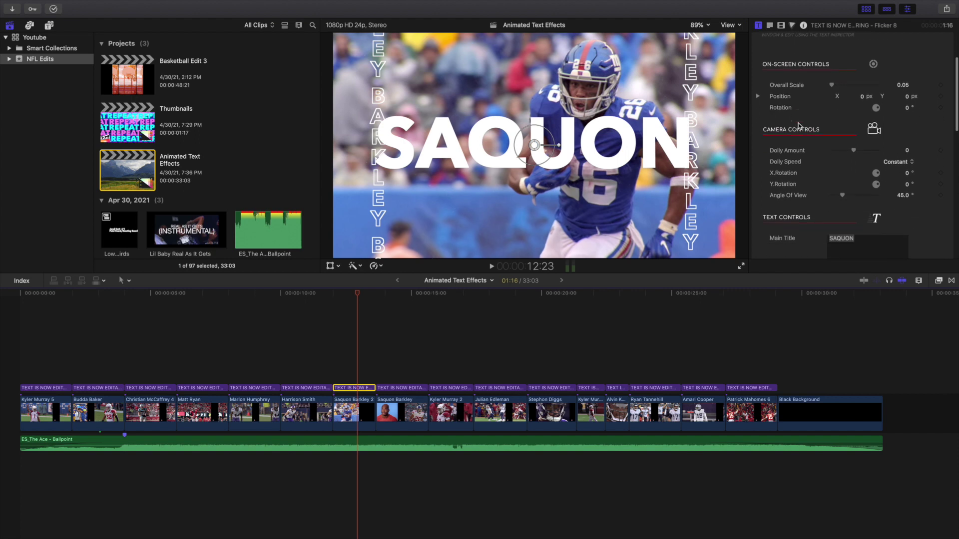
scroll(798, 125, "down", 3)
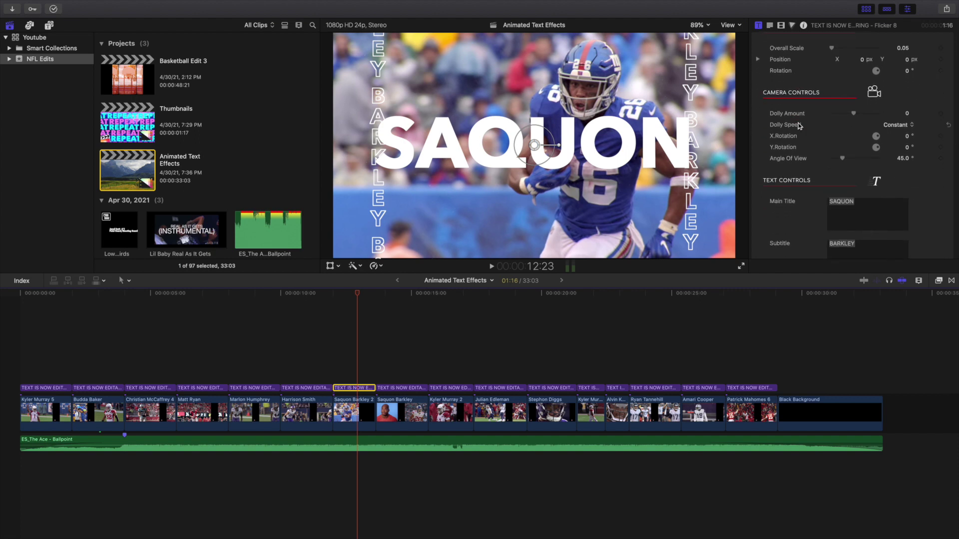
scroll(798, 125, "down", 8)
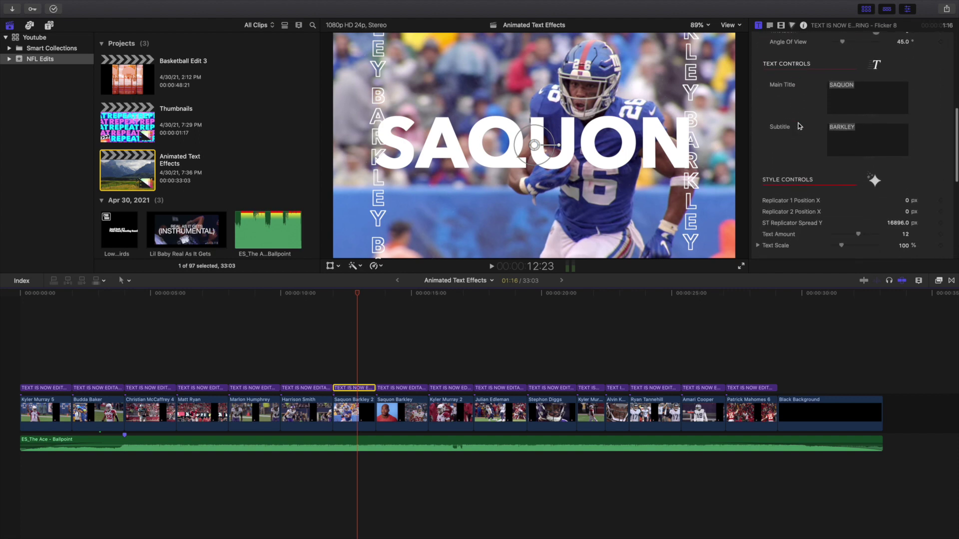
scroll(799, 126, "down", 12)
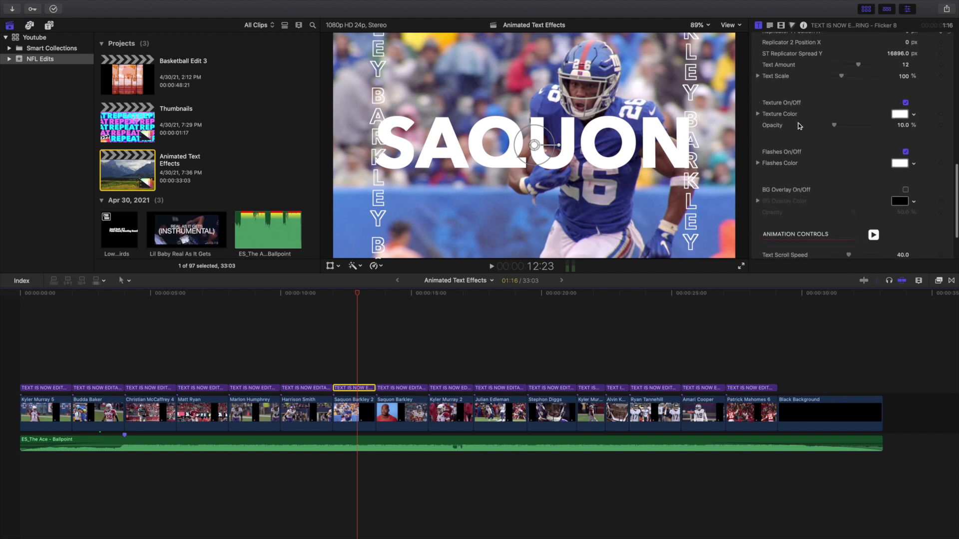
scroll(798, 126, "up", 5)
scroll(798, 126, "down", 9)
scroll(798, 126, "up", 3)
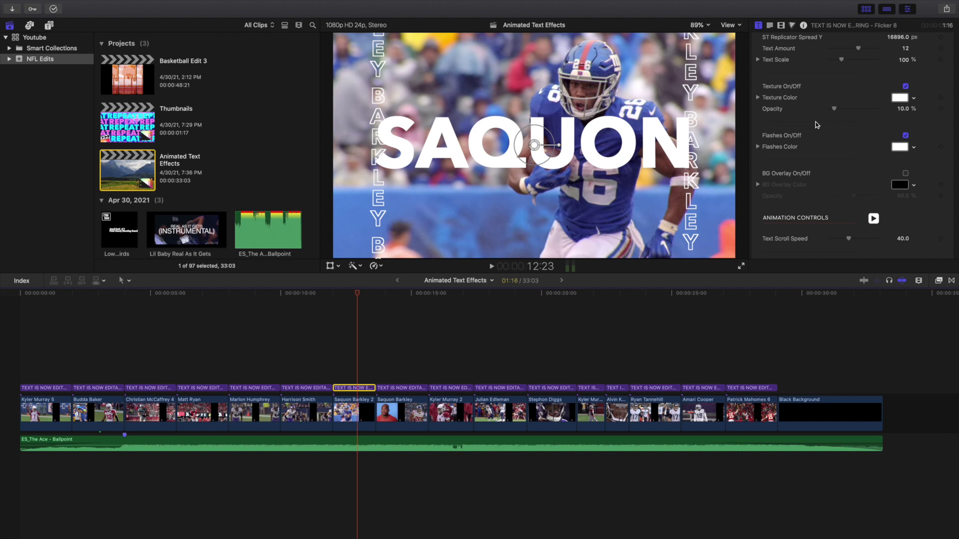
- Play the SAQUON title animation, then select the Harrison Smith Flicker 3 title
left_click(337, 375)
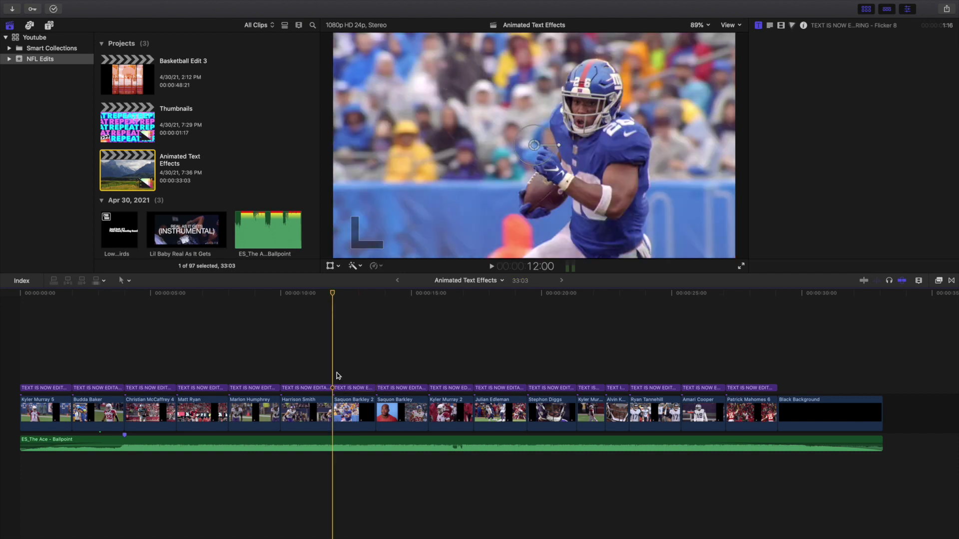
scroll(829, 163, "down", 10)
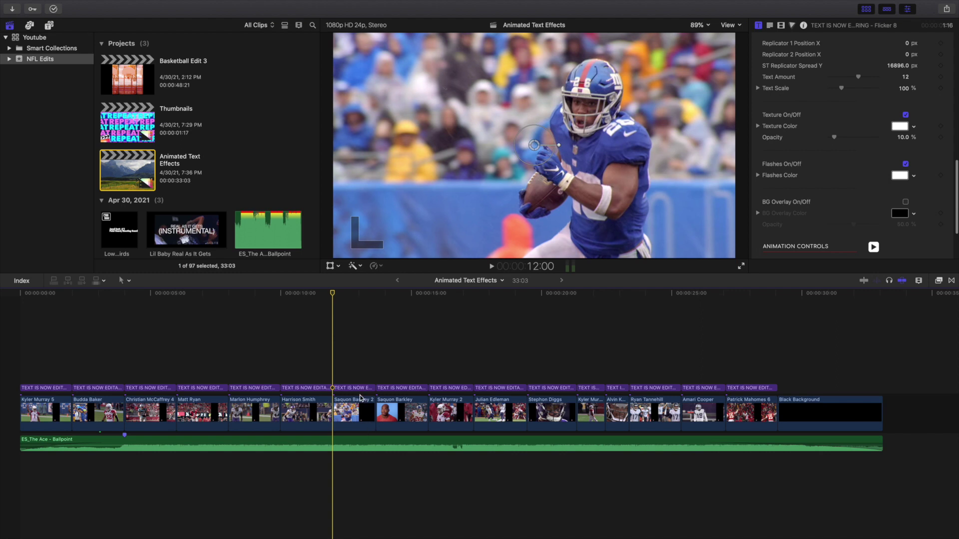
key("space")
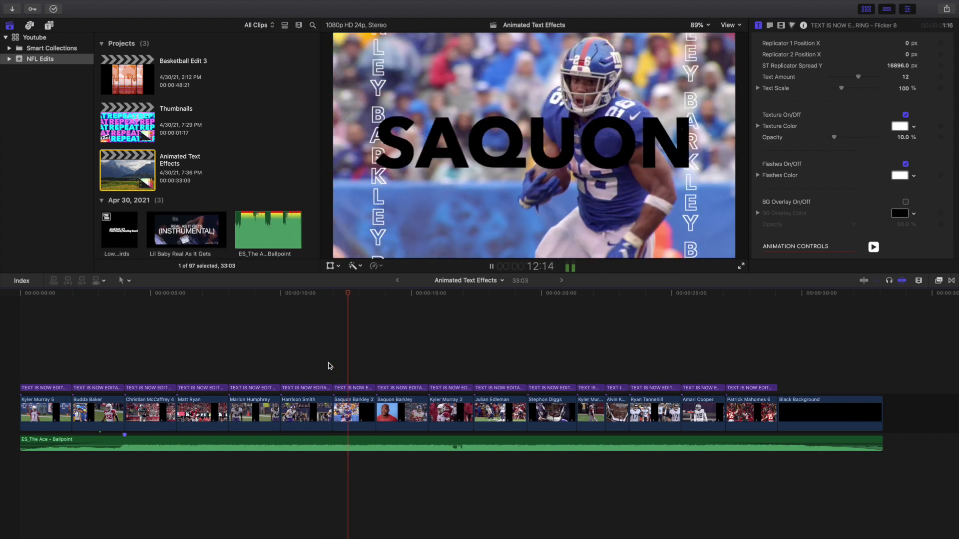
key("space")
left_click(283, 375)
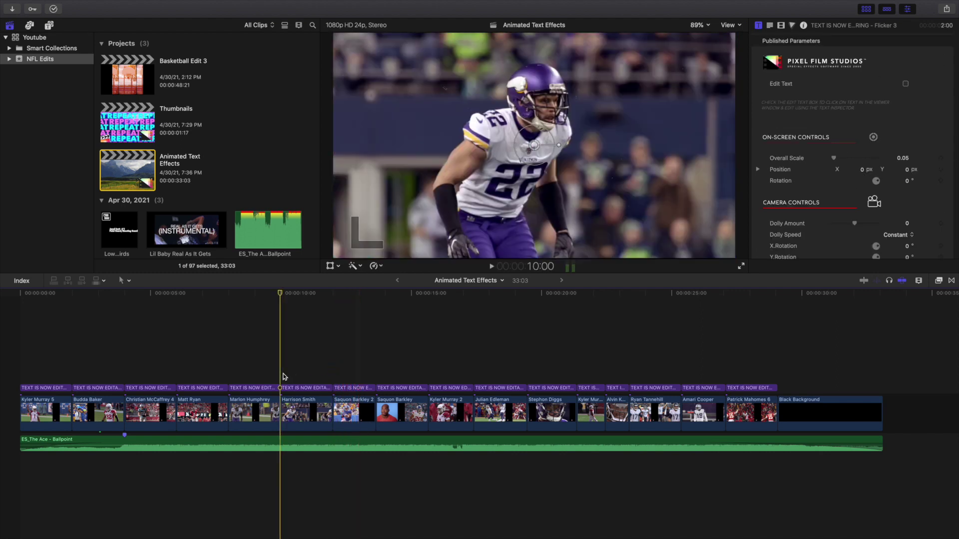
- Turn off the flashes on the HARRISON title and replay its animation to check the change
key("space")
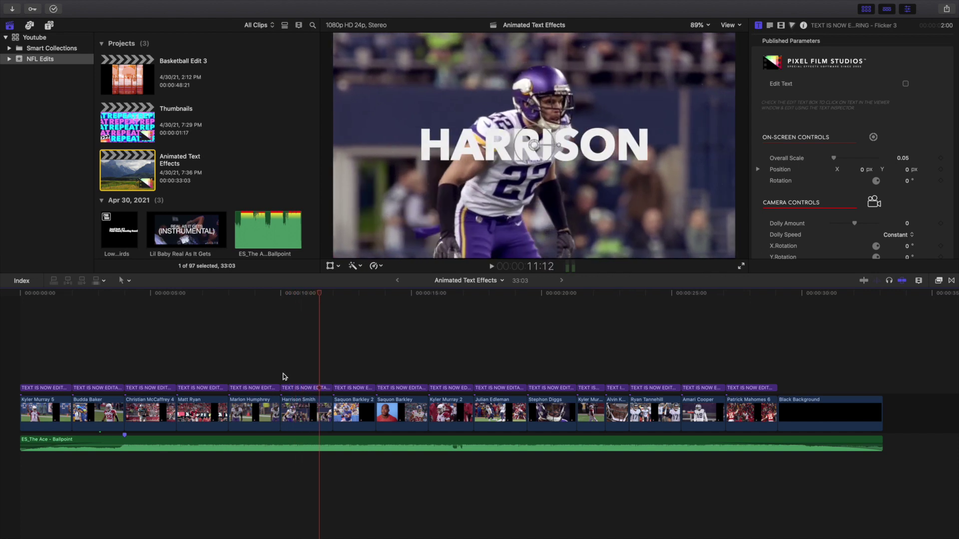
left_click(282, 376)
scroll(813, 209, "down", 15)
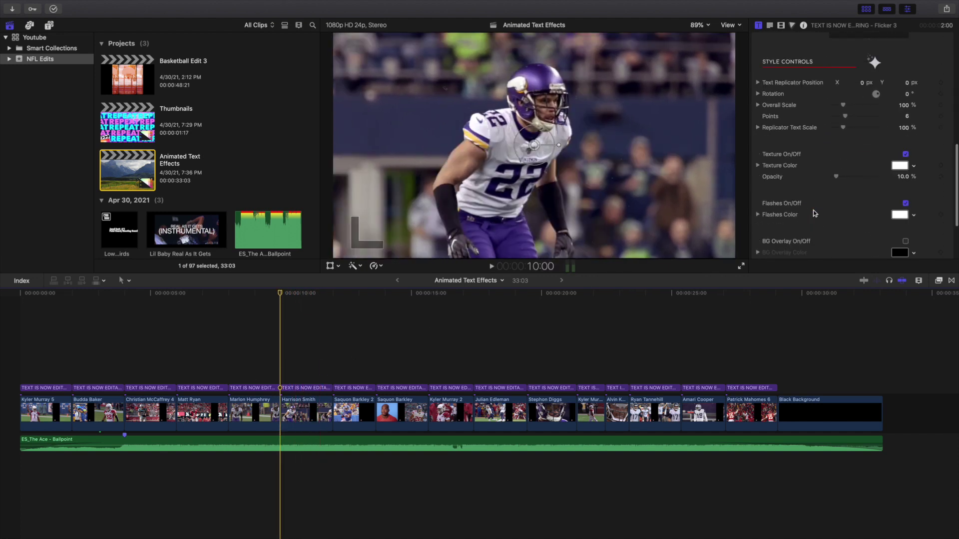
left_click(905, 118)
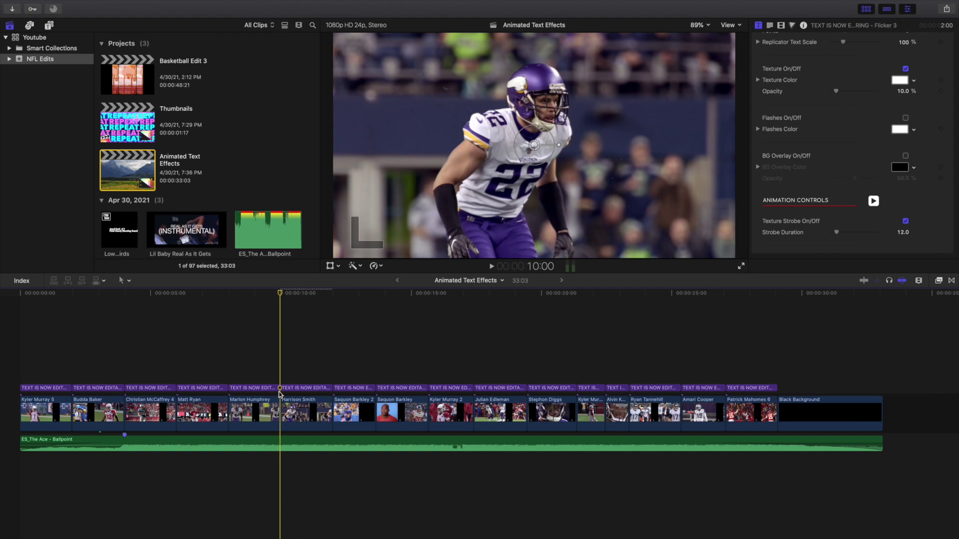
key("space")
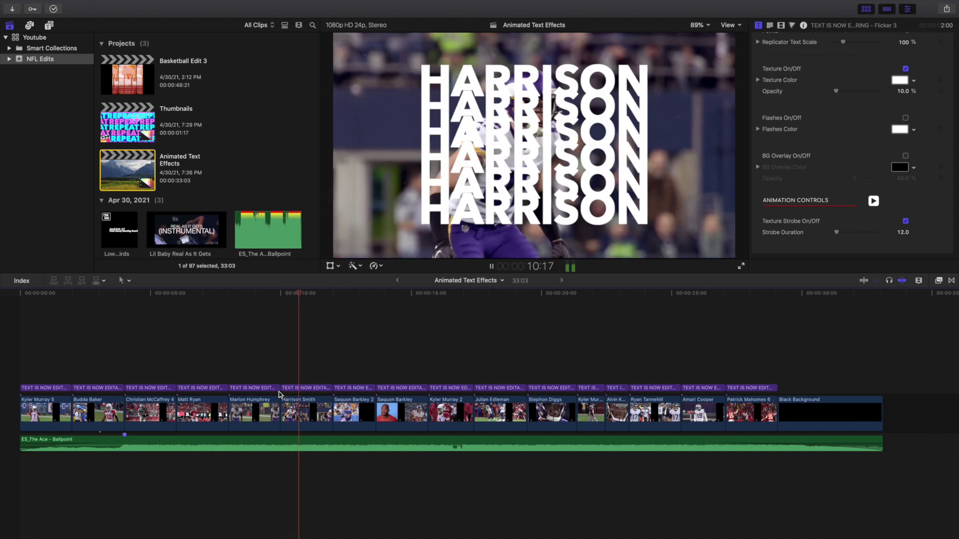
key("space")
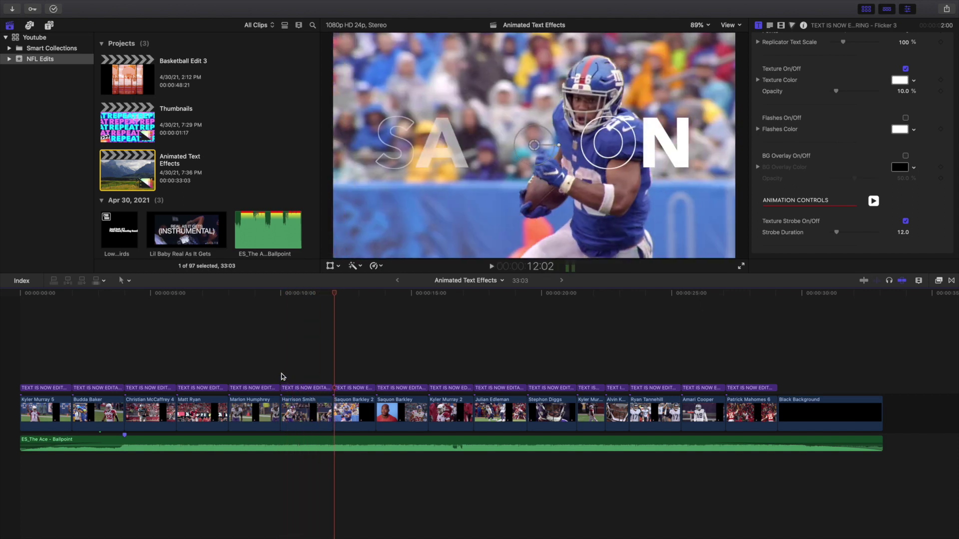
left_click(283, 377)
key("space")
key("space")
left_click(283, 377)
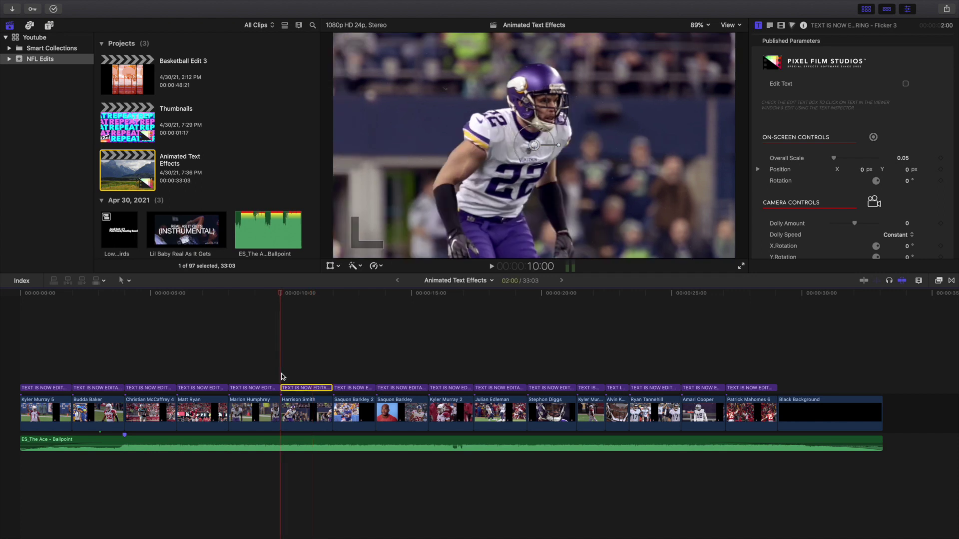
- Toggle BG Negative on and off on the Tannehill title at 24:01, then return to the timeline start
scroll(859, 195, "down", 10)
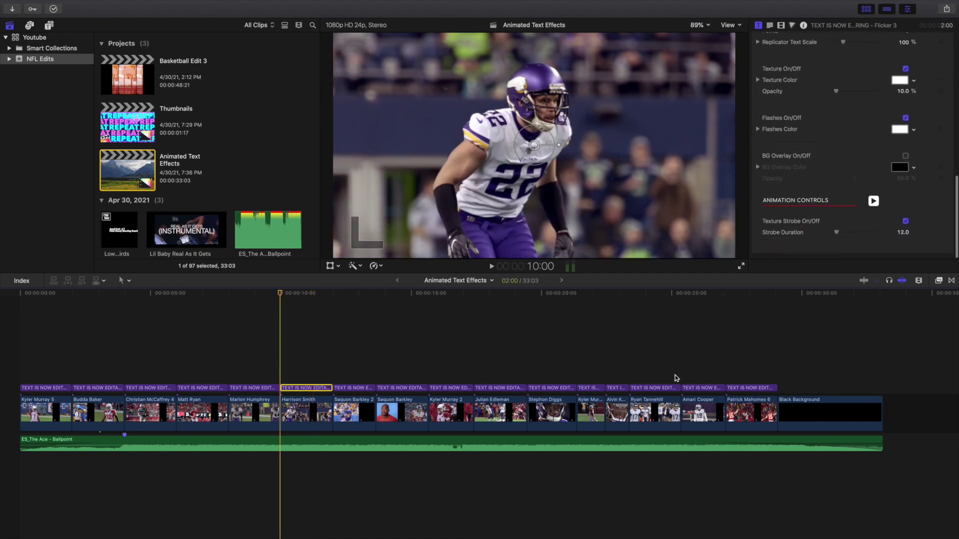
left_click(647, 377)
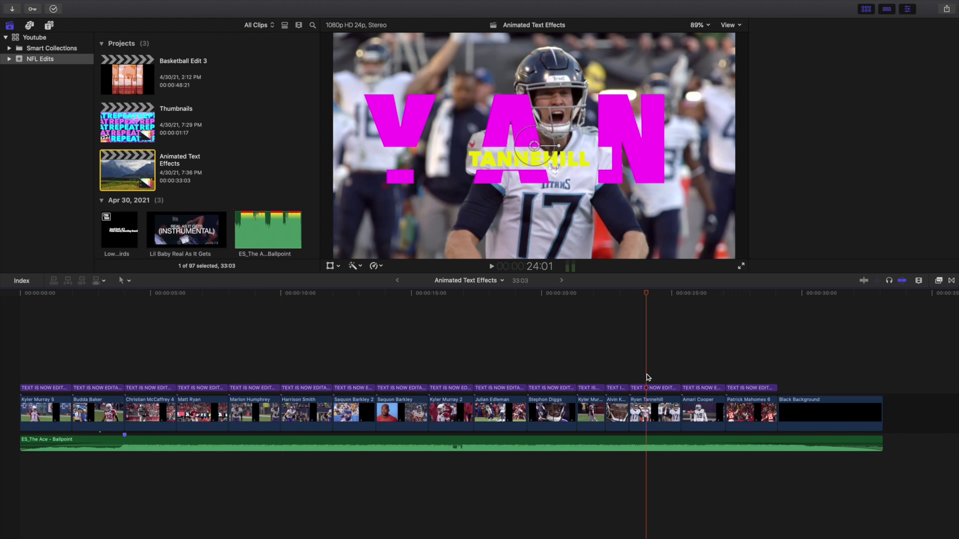
left_click(649, 388)
scroll(895, 192, "down", 10)
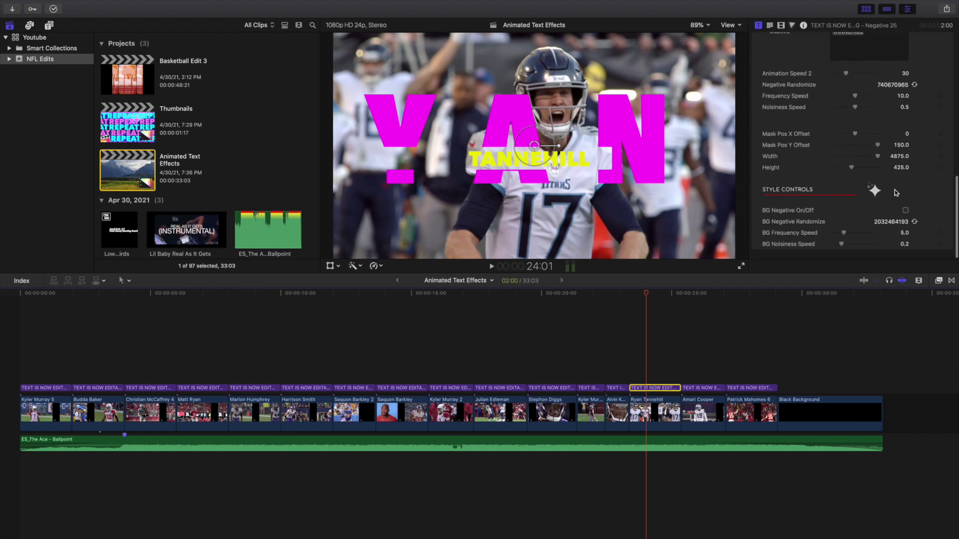
left_click(904, 214)
left_click(903, 214)
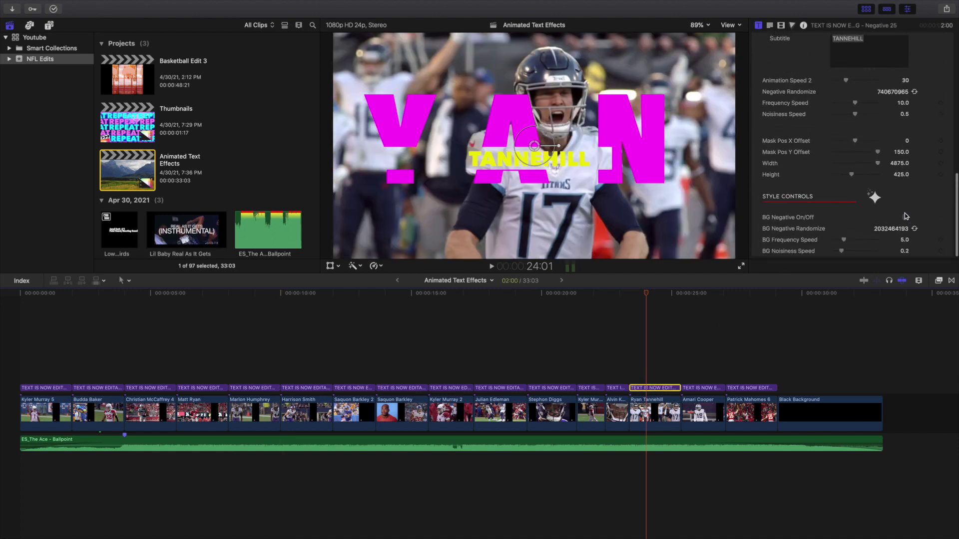
scroll(869, 194, "up", 10)
scroll(865, 193, "up", 2)
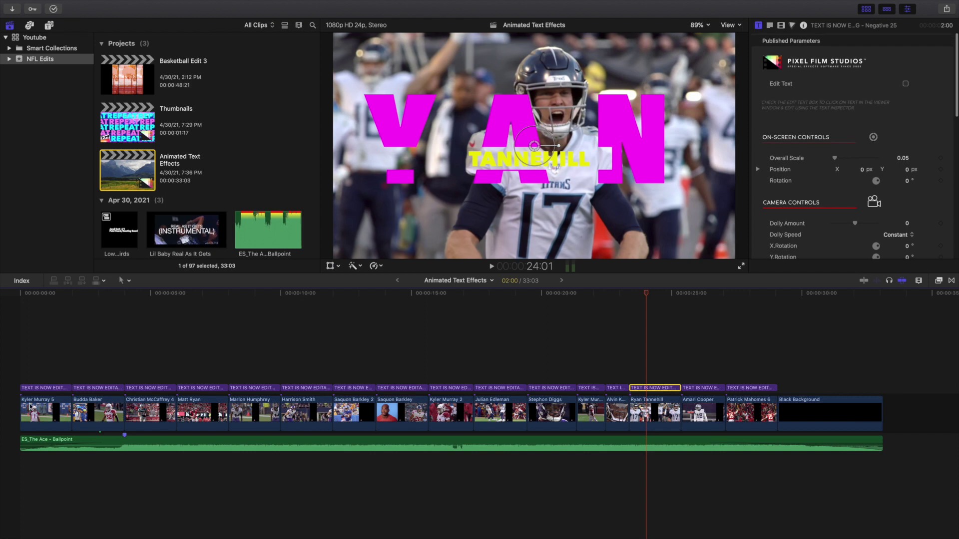
left_click(13, 378)
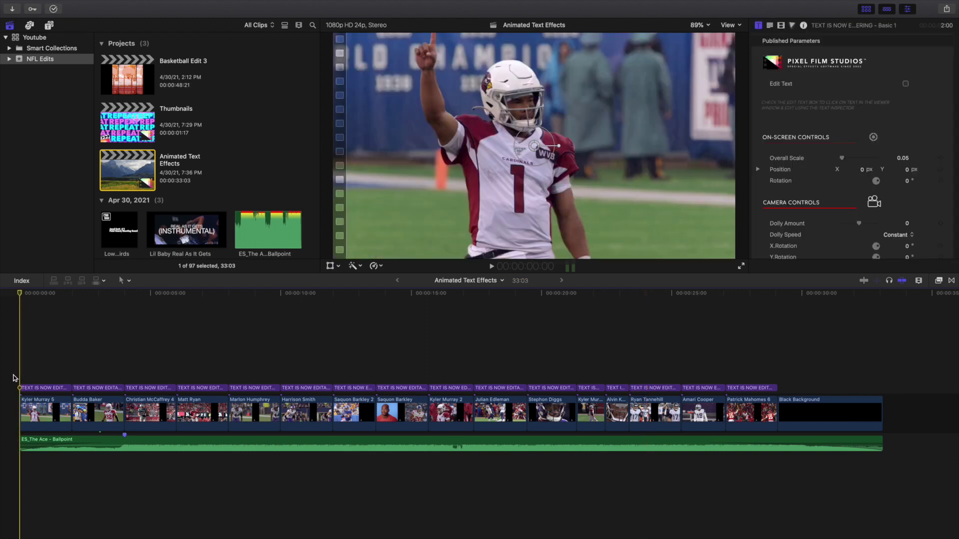
- Select the first clip's KYLER title and enable Edit Text at the top of the Title Inspector
left_click(39, 378)
left_click(31, 388)
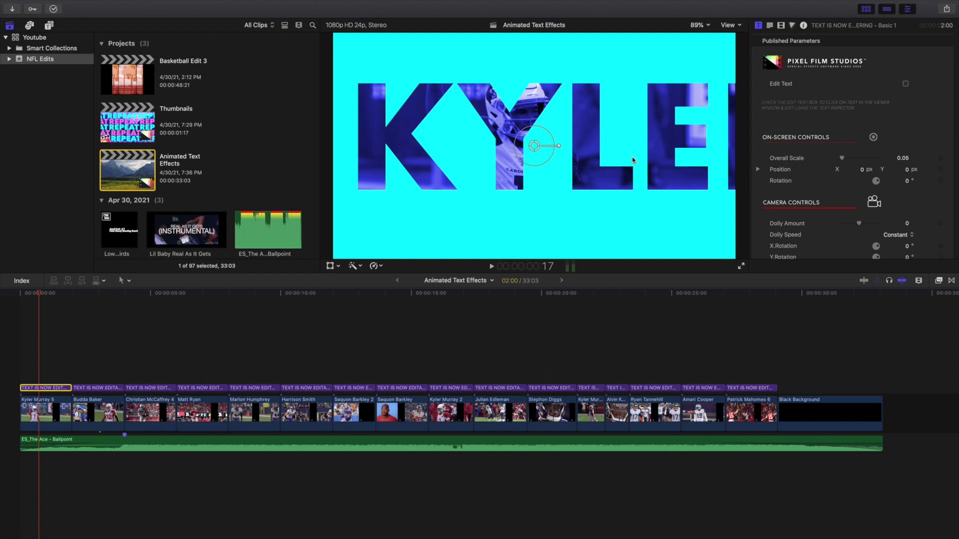
scroll(866, 168, "down", 10)
scroll(866, 167, "up", 4)
scroll(866, 167, "up", 1)
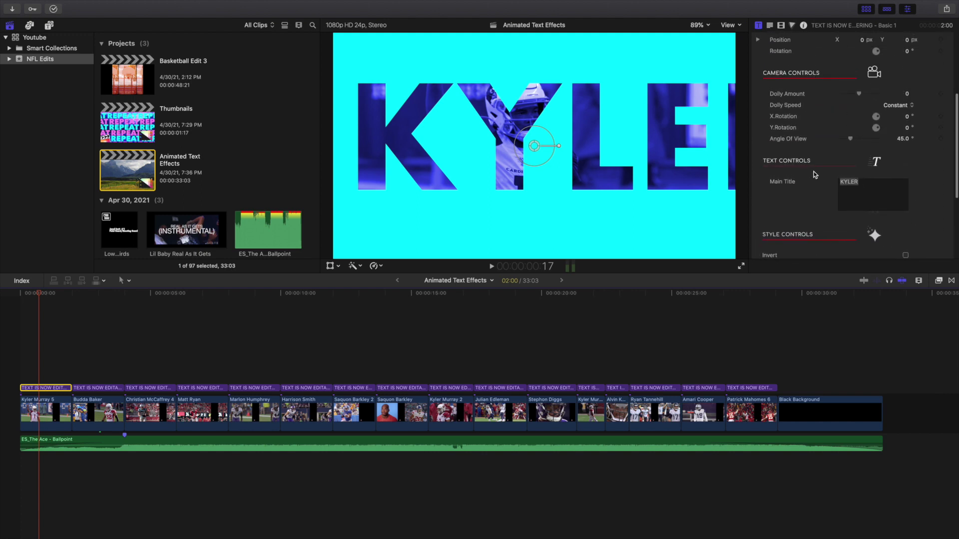
scroll(810, 172, "up", 5)
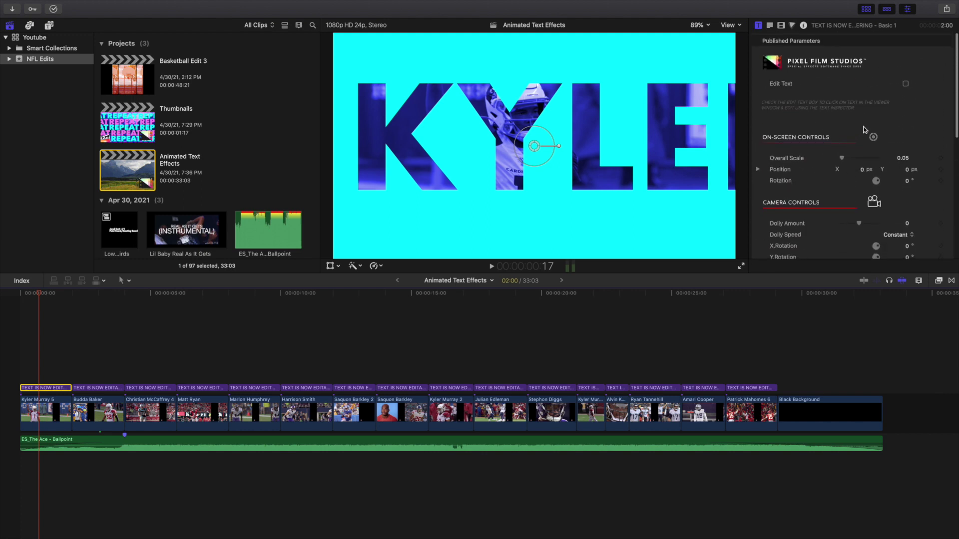
left_click(905, 85)
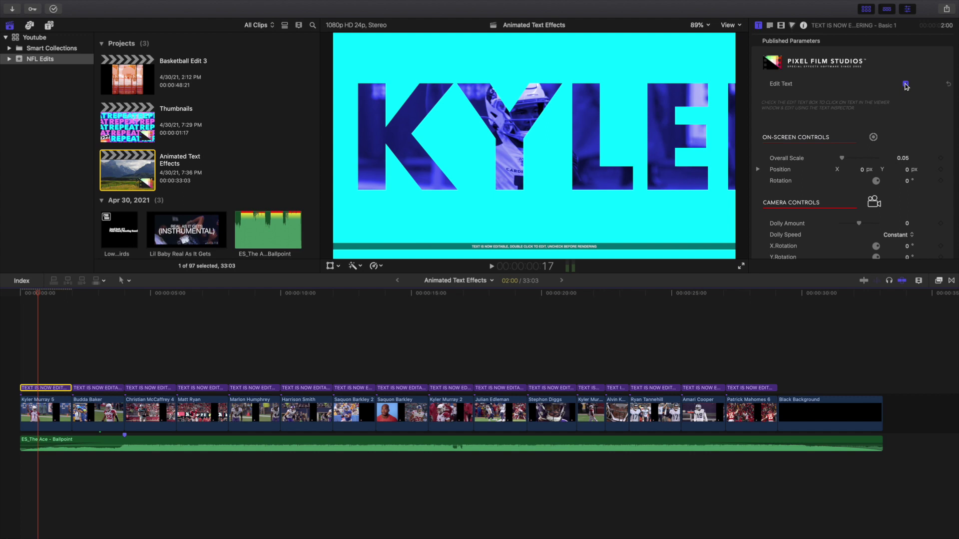
double_click(522, 142)
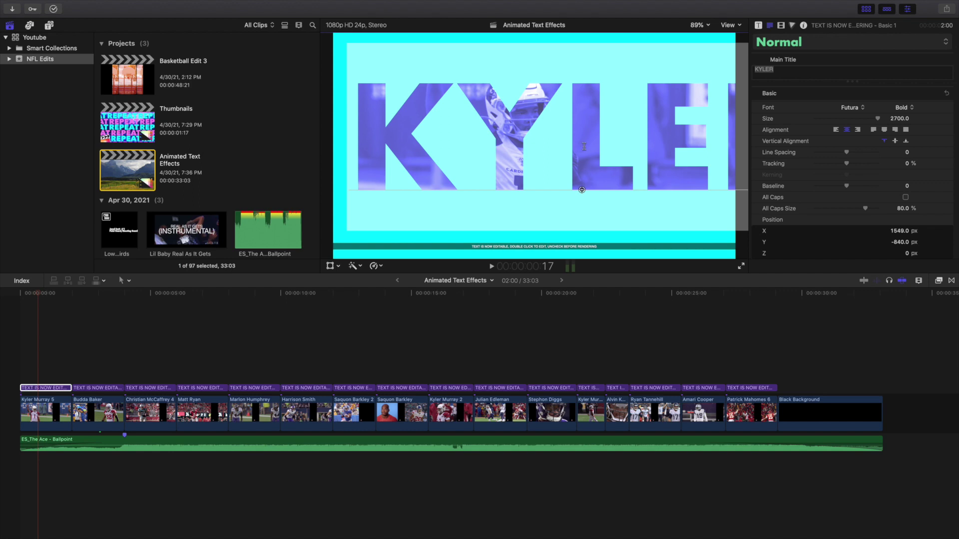
left_click(855, 111)
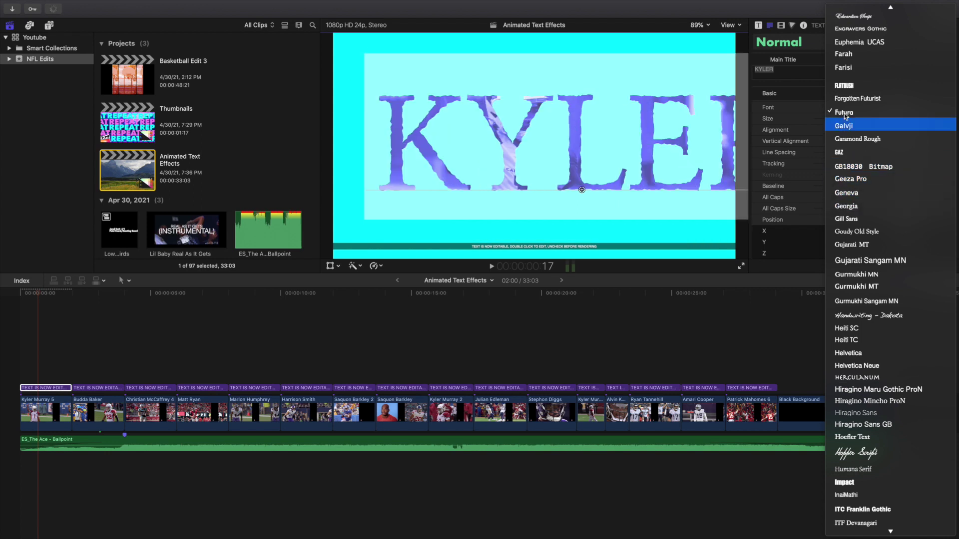
left_click(844, 85)
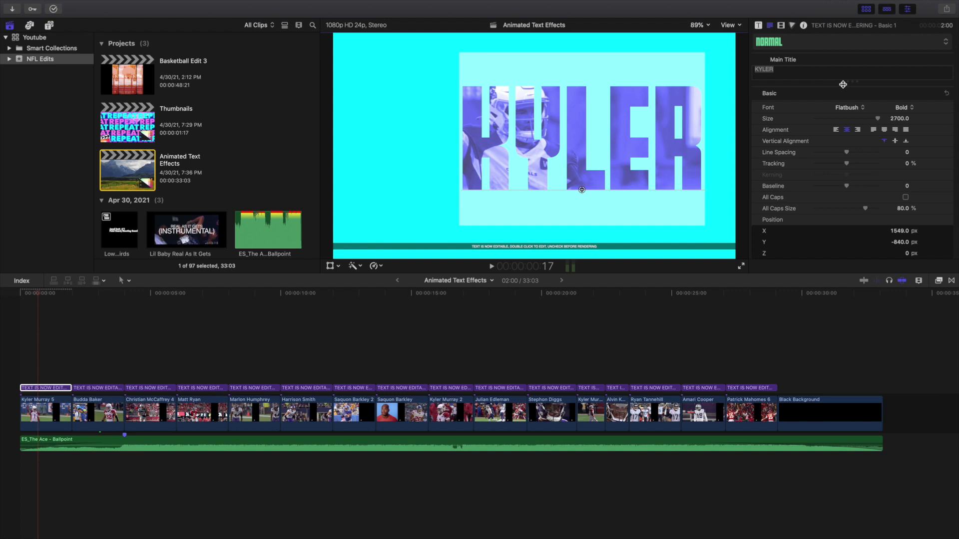
key("super+z")
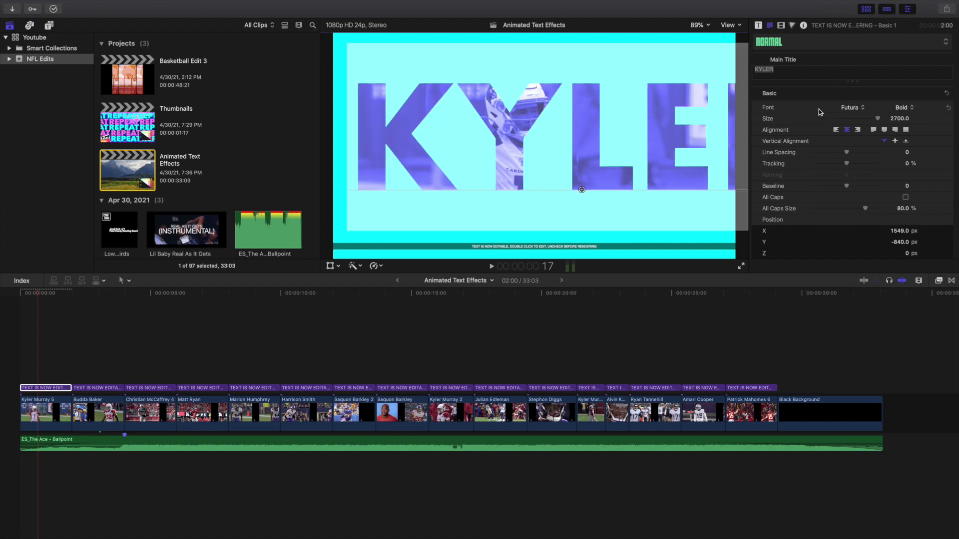
scroll(819, 109, "down", 3)
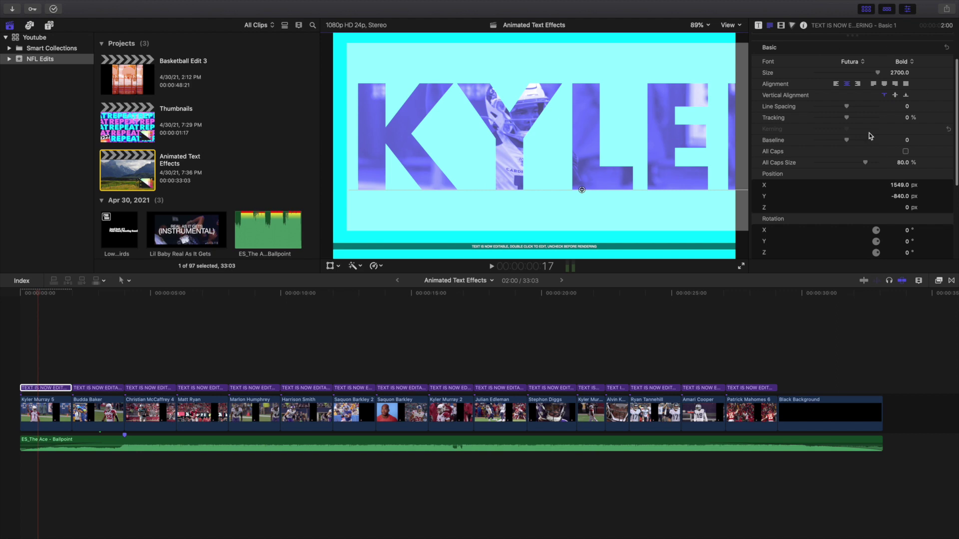
scroll(868, 134, "down", 8)
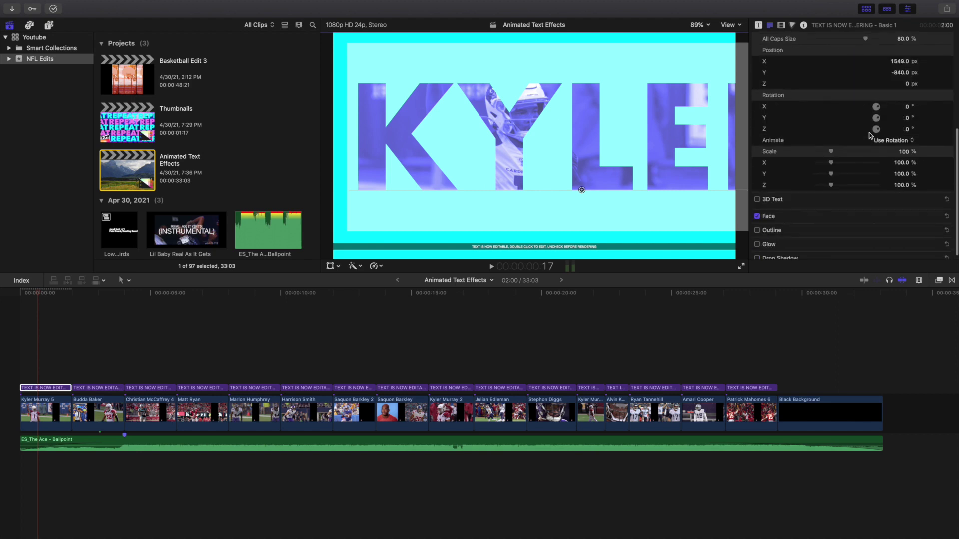
left_click(937, 211)
scroll(924, 205, "down", 2)
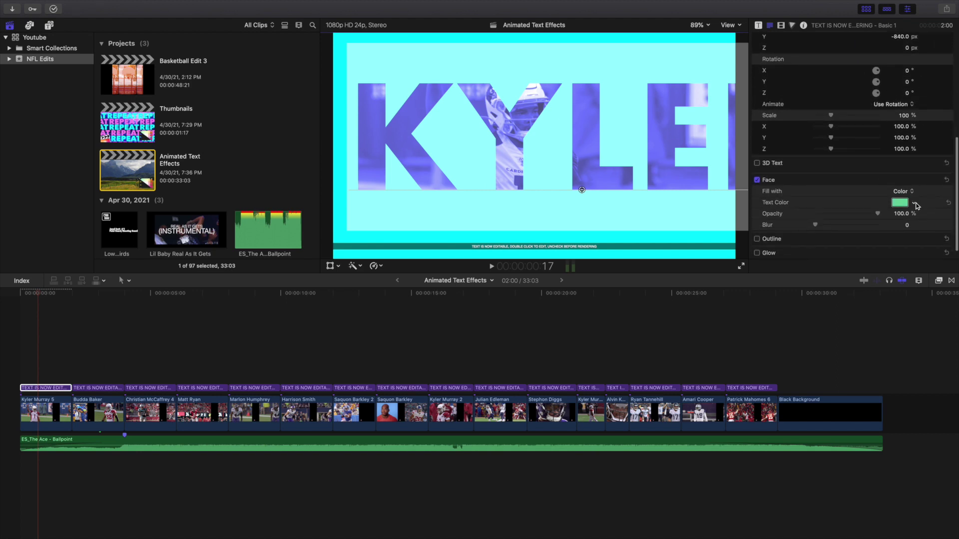
left_click(914, 203)
left_click_drag(899, 214, 876, 212)
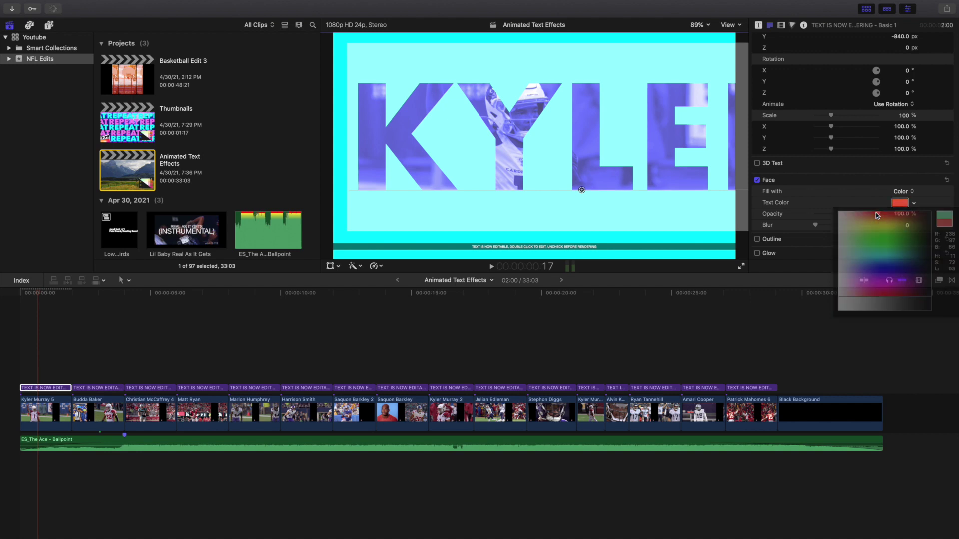
left_click(937, 179)
scroll(885, 173, "up", 10)
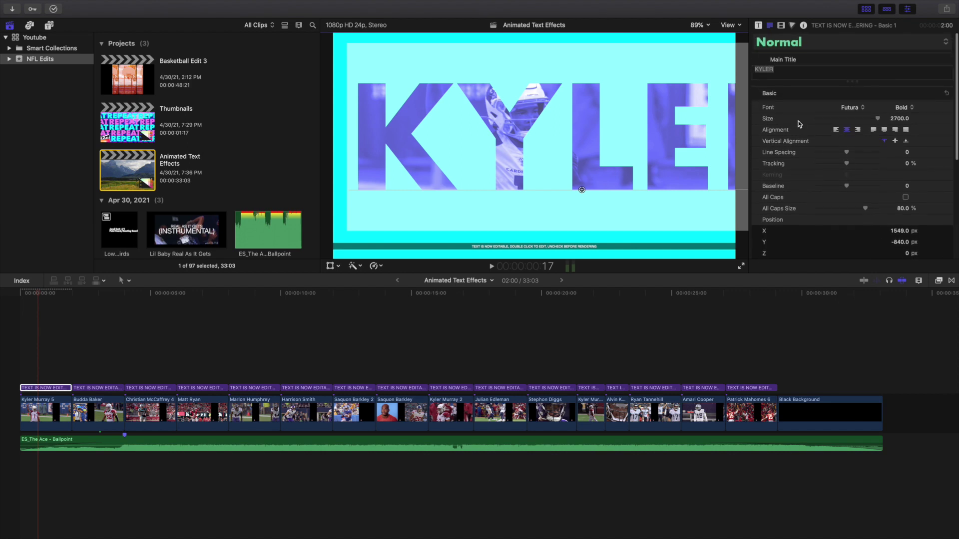
left_click(758, 25)
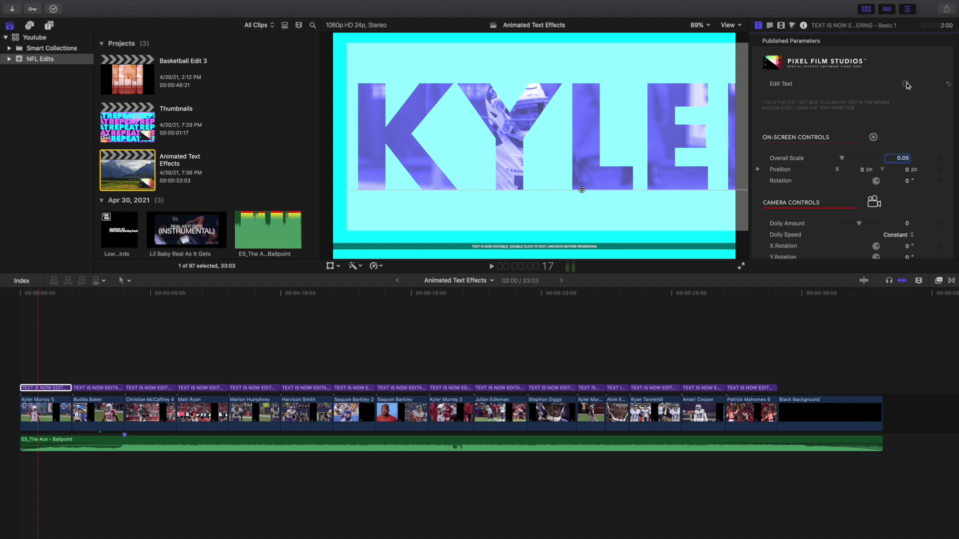
- Play the reel briefly to 2:21, rewind, then play through to the Julian Edelman clip at 18:04
left_click(9, 359)
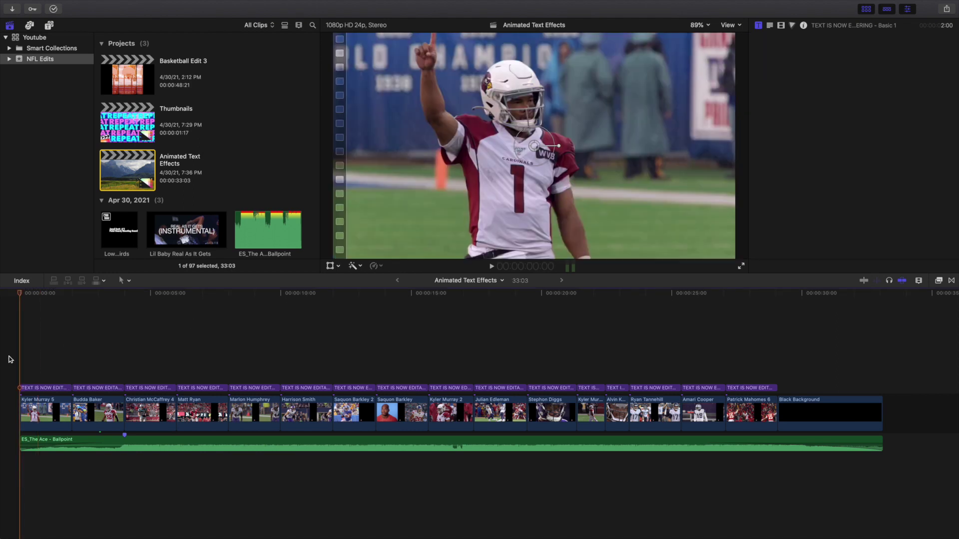
key("space")
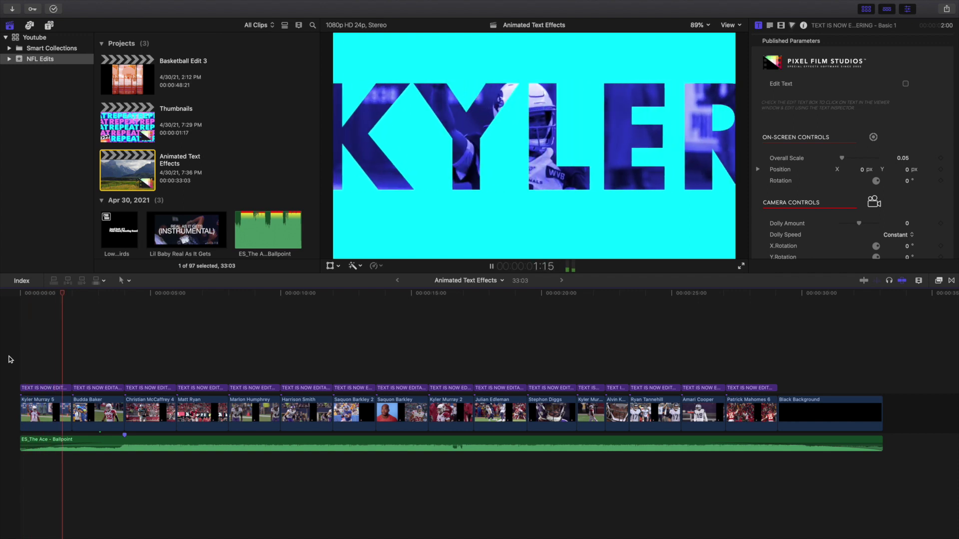
key("space")
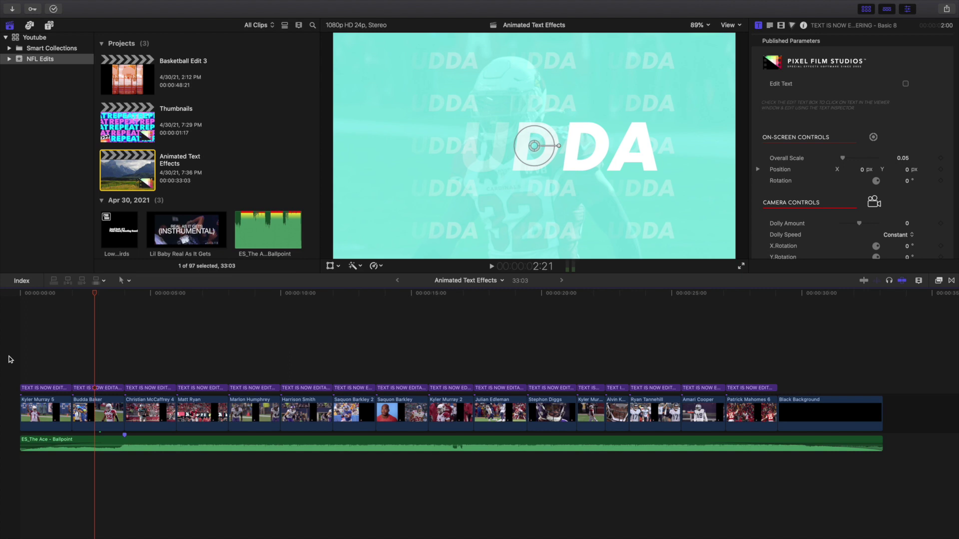
key("Home")
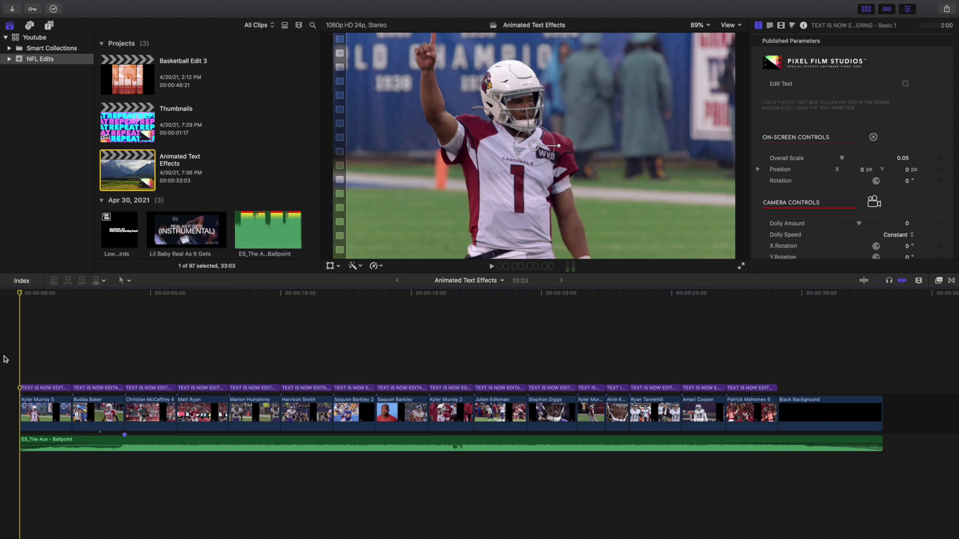
key("space")
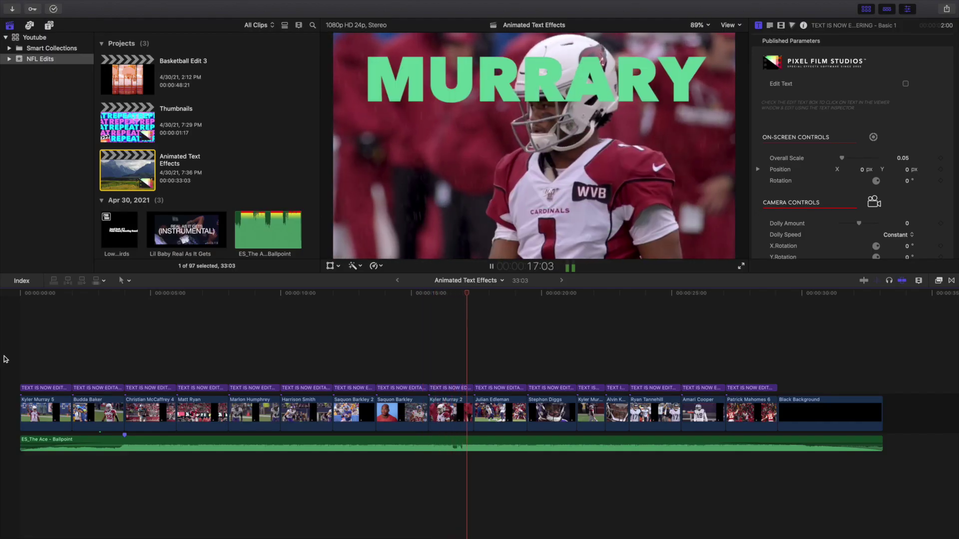
key("space")
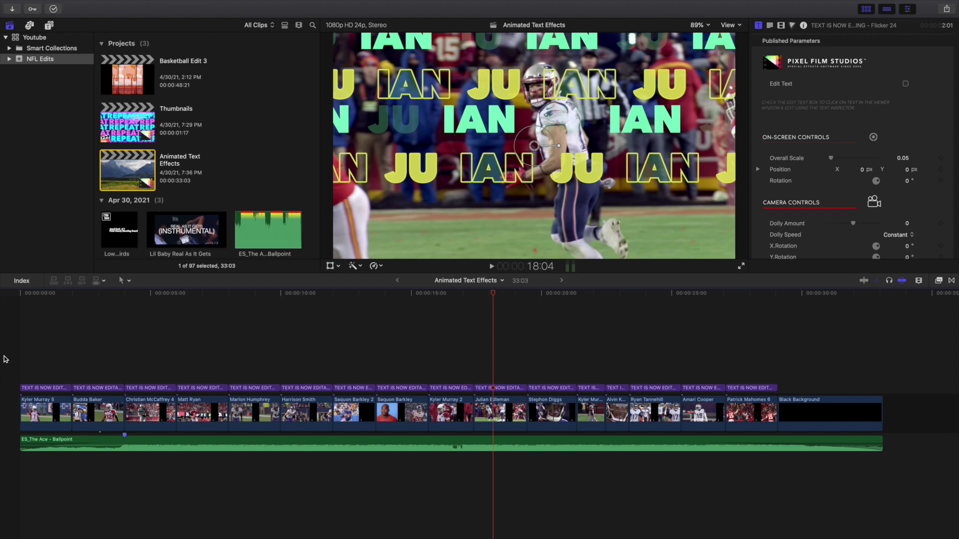